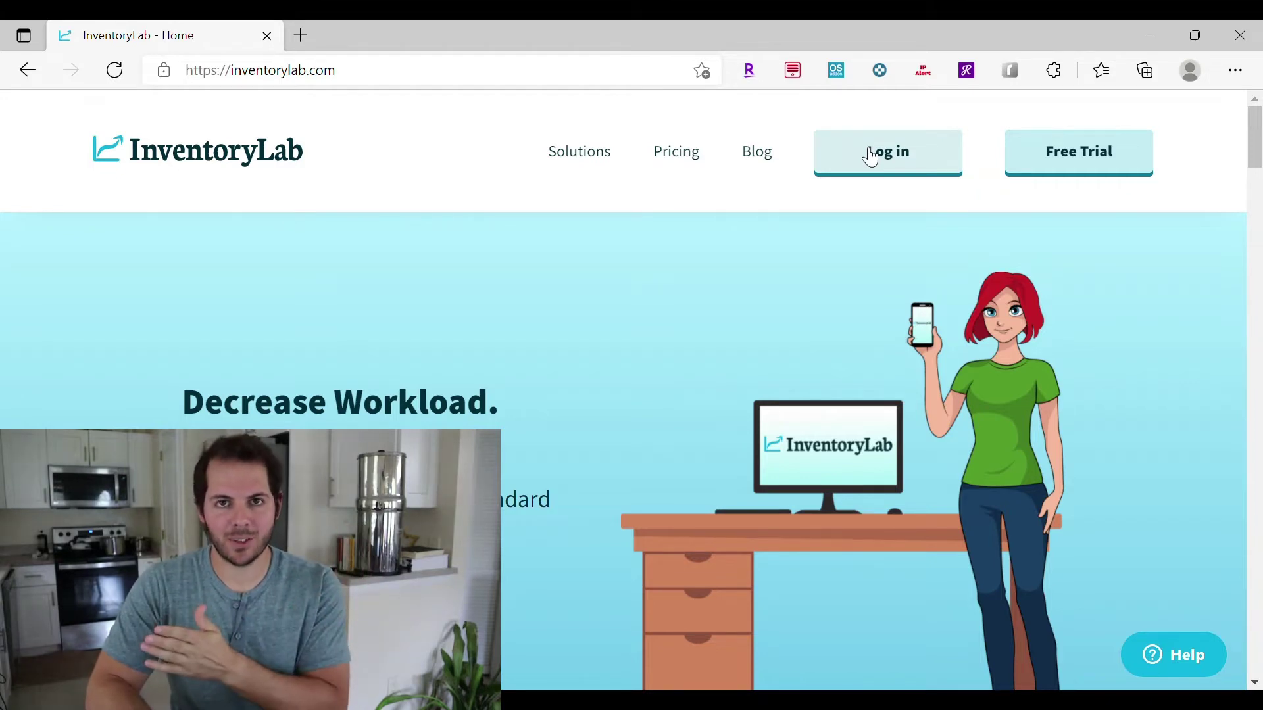
Step: Sign in and open the New Batch form on the List & Prep page
left_click(870, 156)
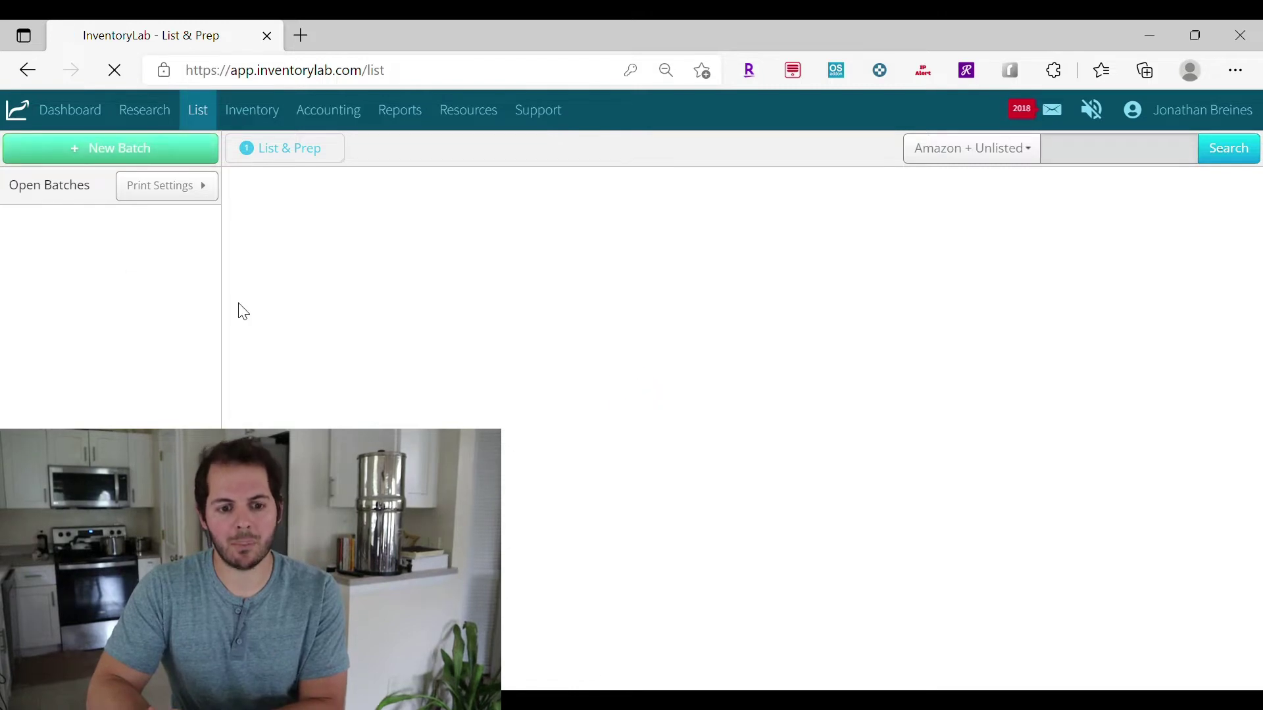
mouse_move(210, 121)
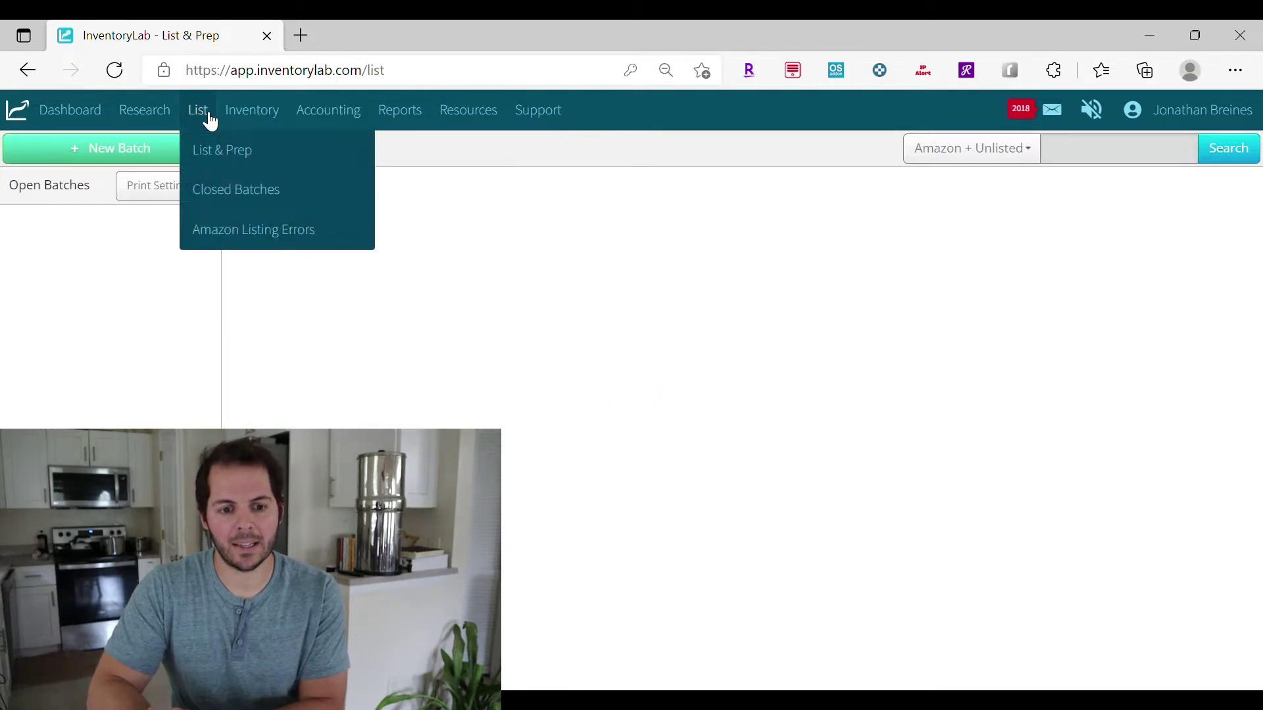
left_click(217, 151)
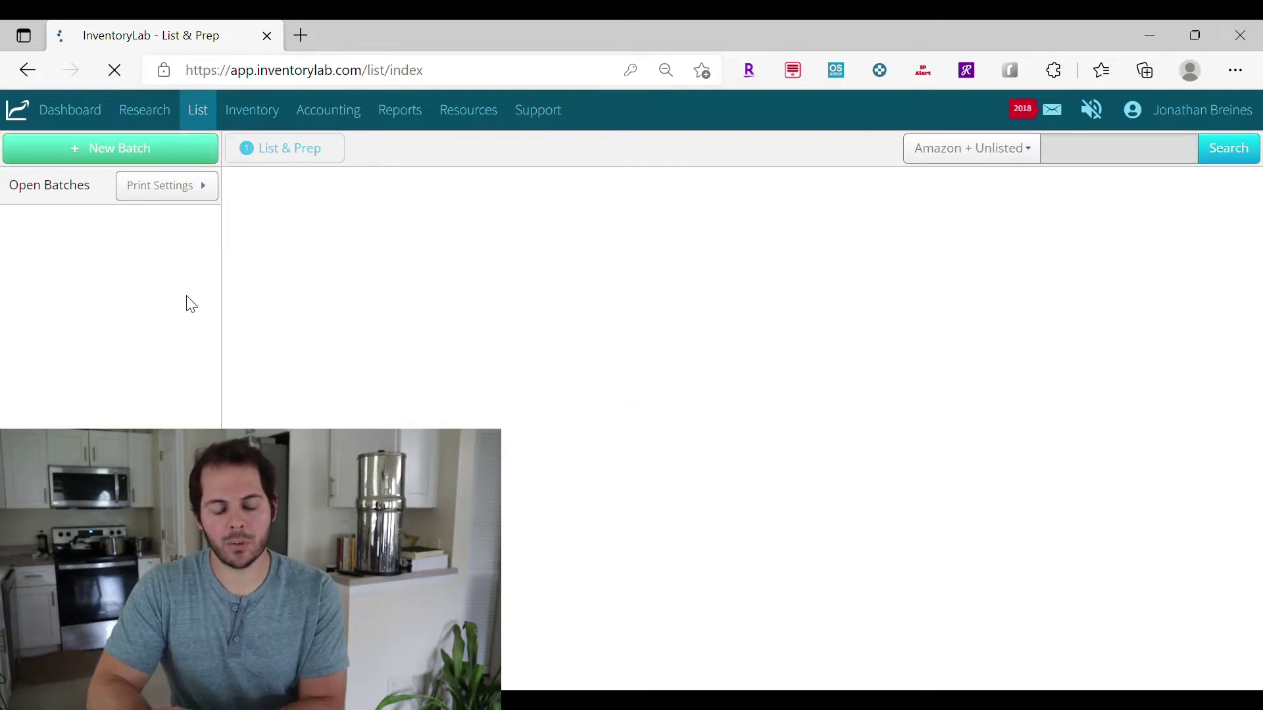
left_click(117, 158)
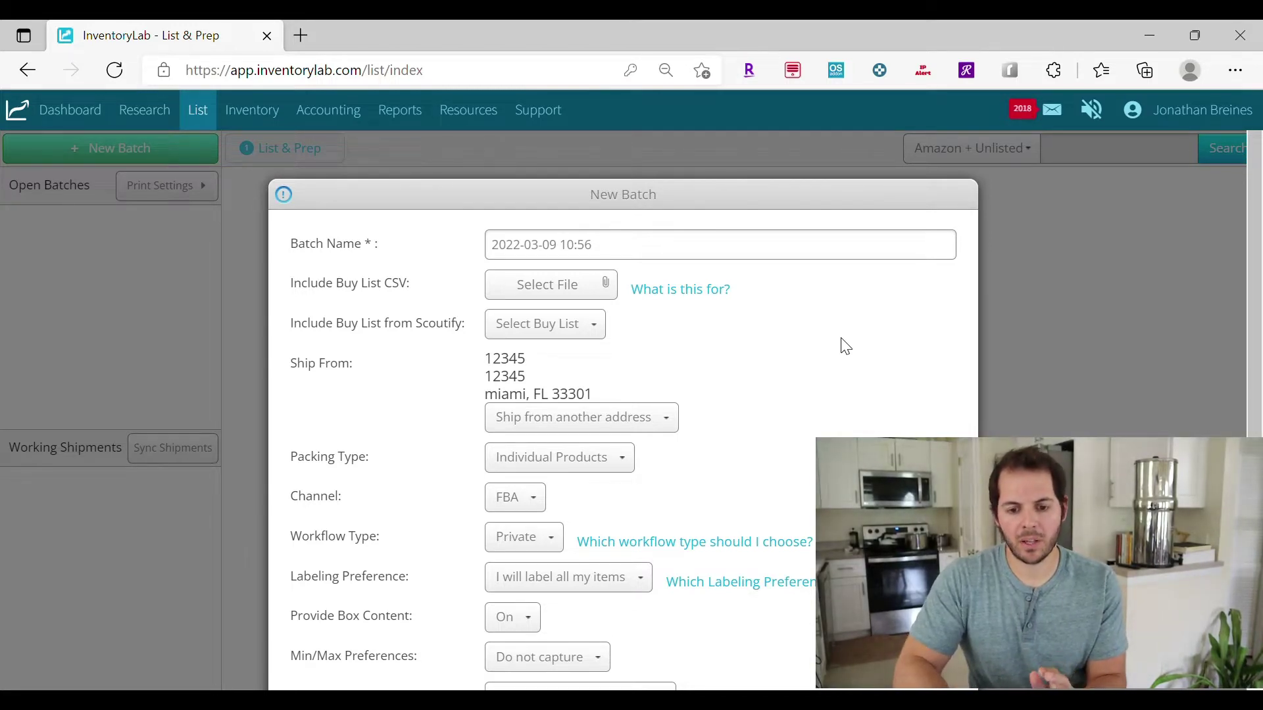
Step: Replace the default date-and-time batch name with Mom_1 and create the FBA batch
left_click_drag(643, 250, 478, 253)
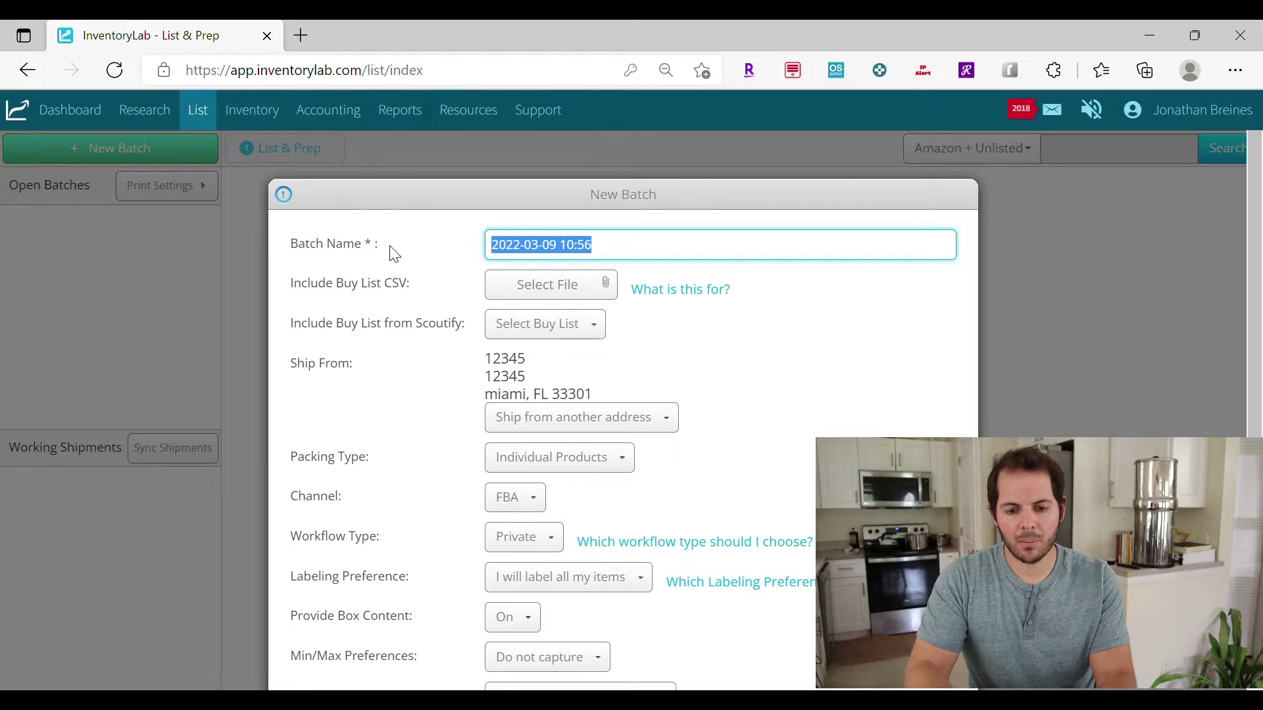
type("Mom_1")
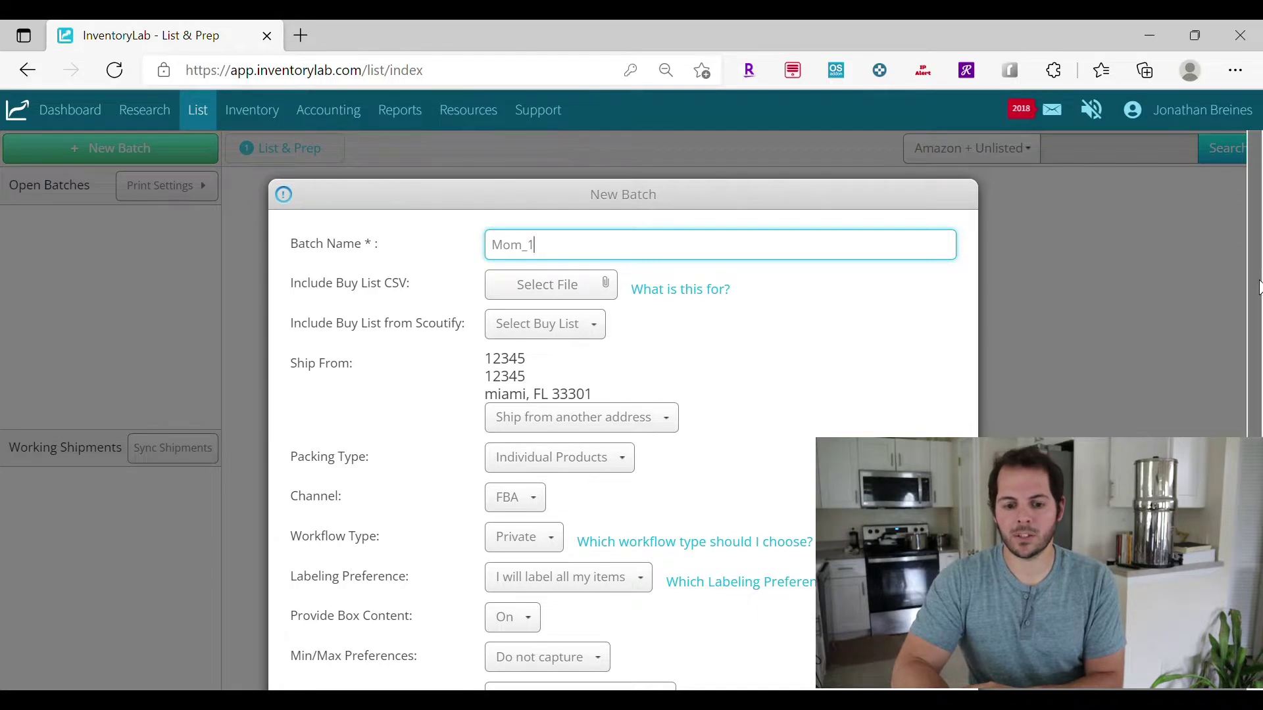
scroll(1258, 342, "down", 2)
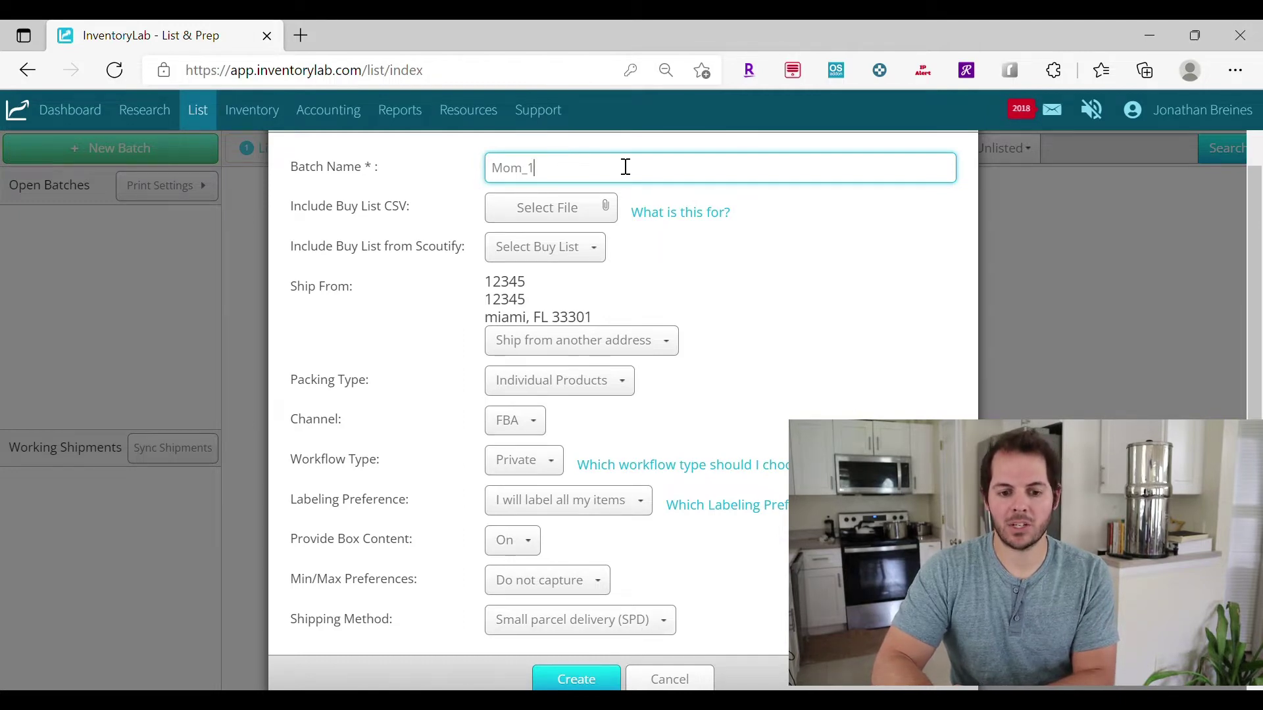
left_click(603, 680)
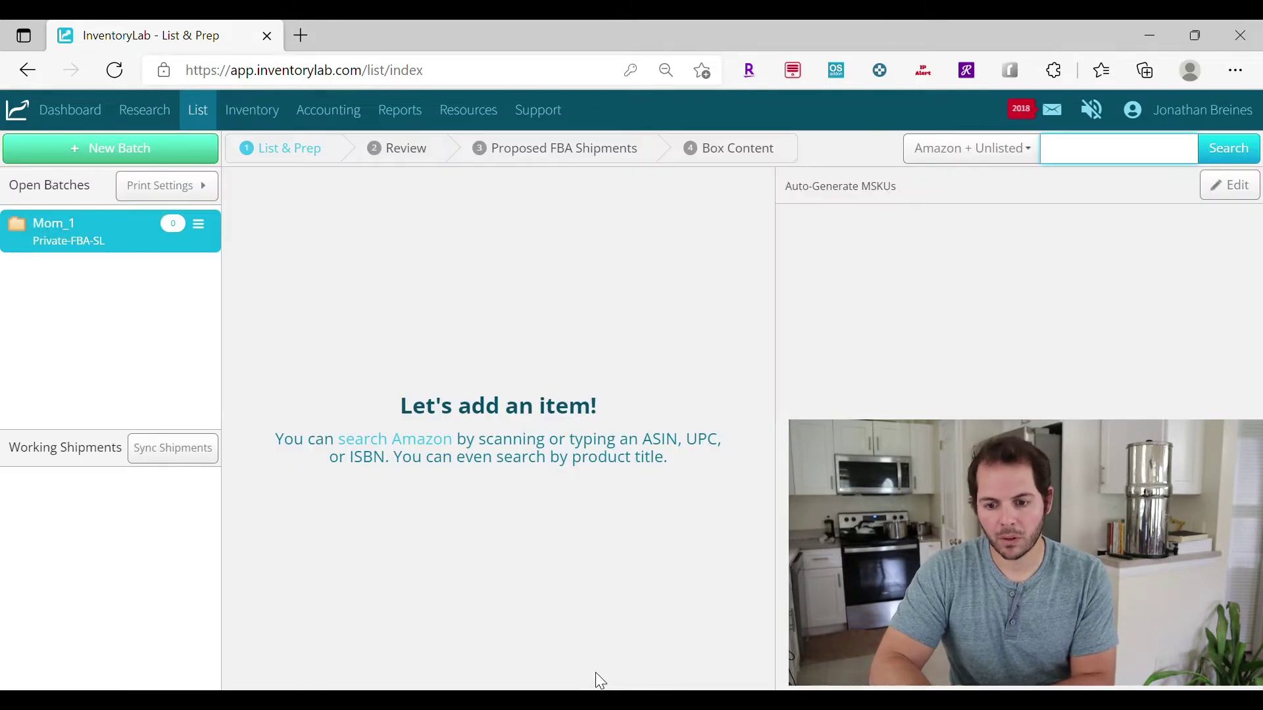
Step: Search Amazon for ASIN B00MS95U74, the Gevalia House Blend Medium Roast 20 oz coffee
left_click(1059, 321)
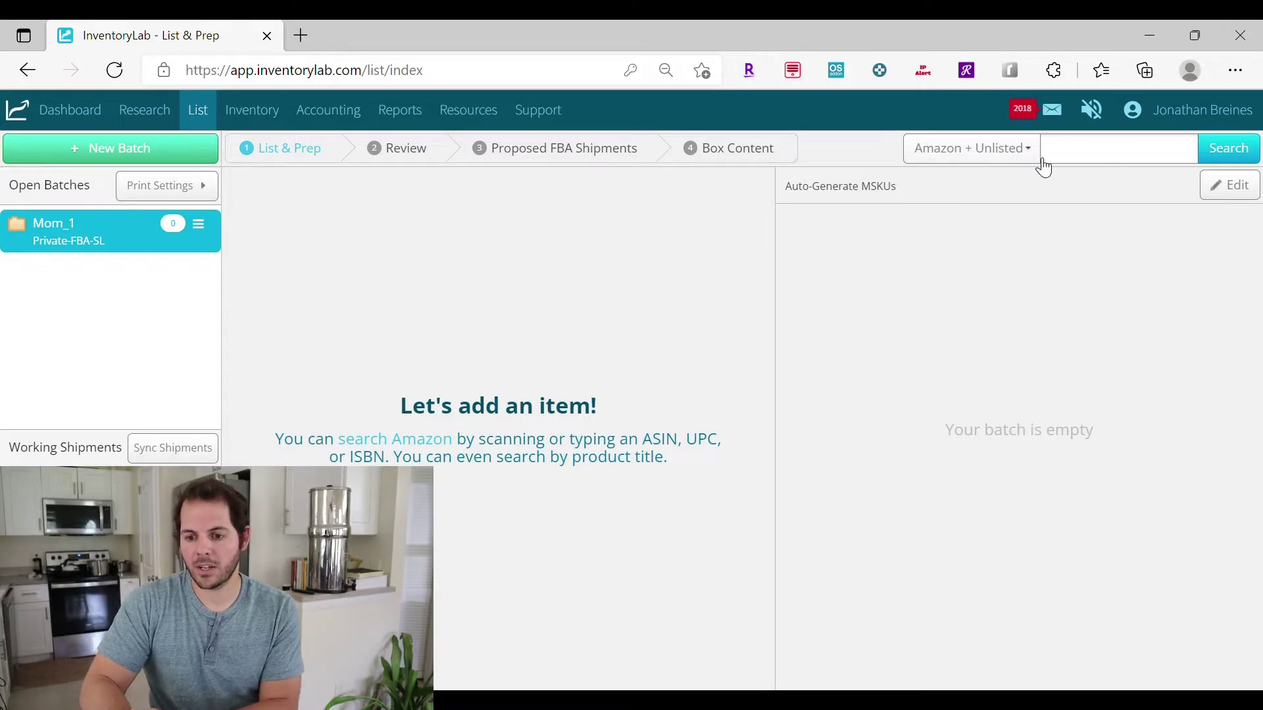
left_click(1071, 161)
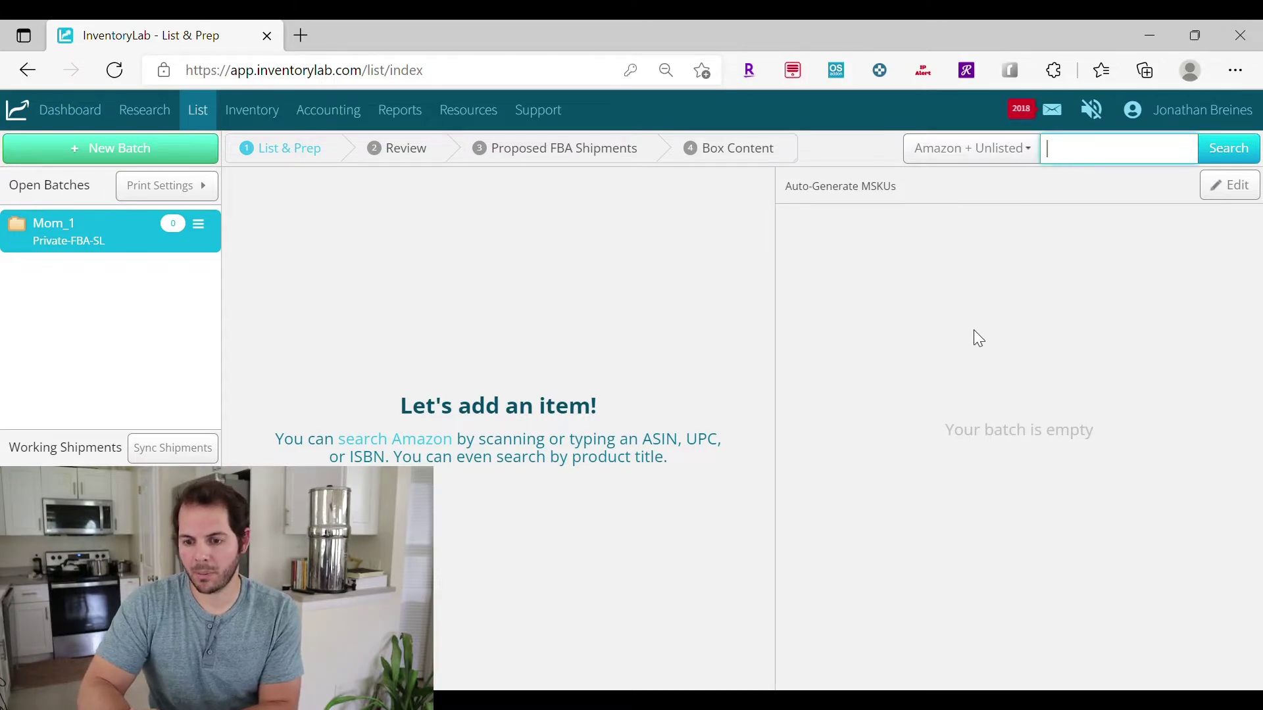
type("emerald")
key("ctrl+a")
type("B00MS95U74")
left_click(1228, 158)
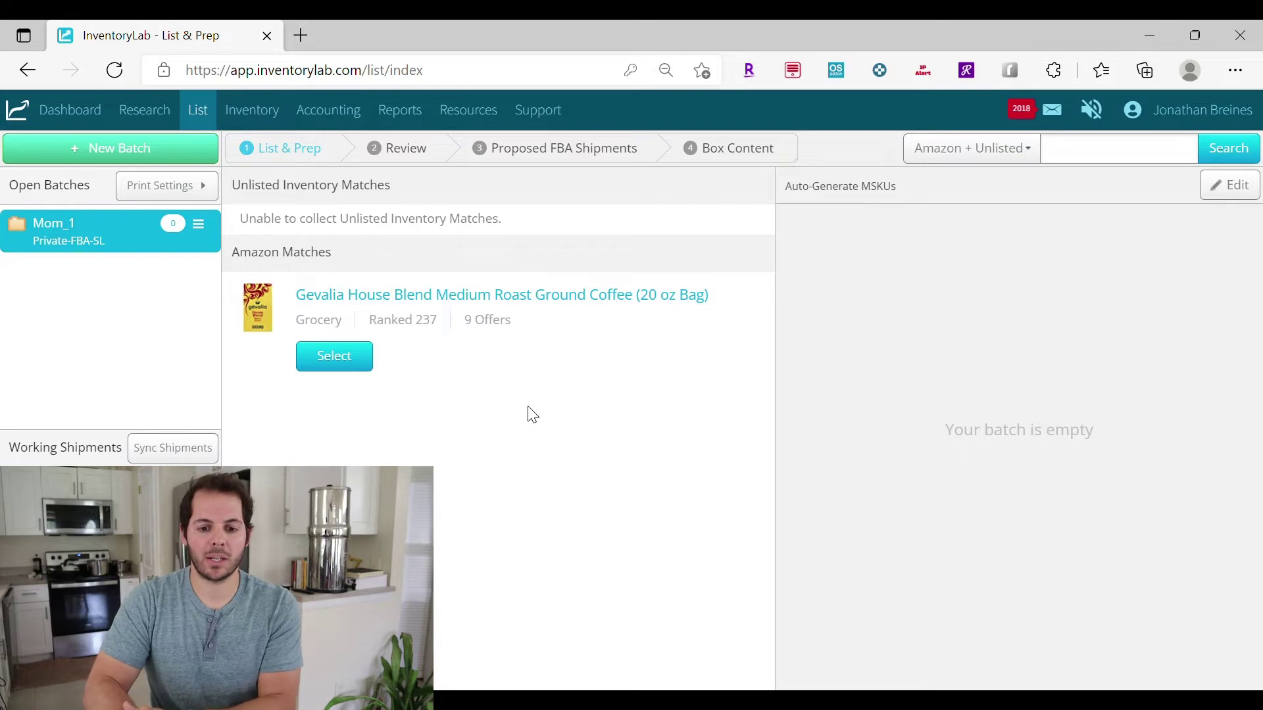
Step: Select the Gevalia match and review its listing form: quantity 1, cost 4.59, list price 10.98
left_click(361, 365)
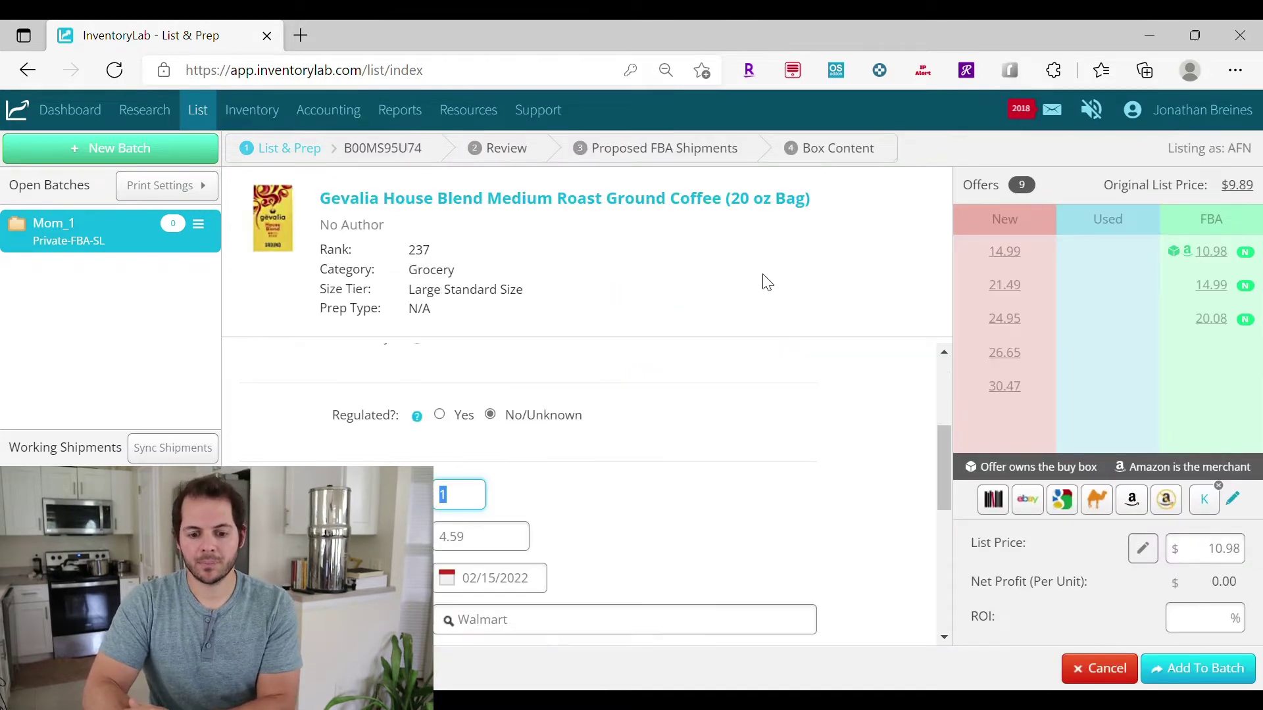
left_click(802, 532)
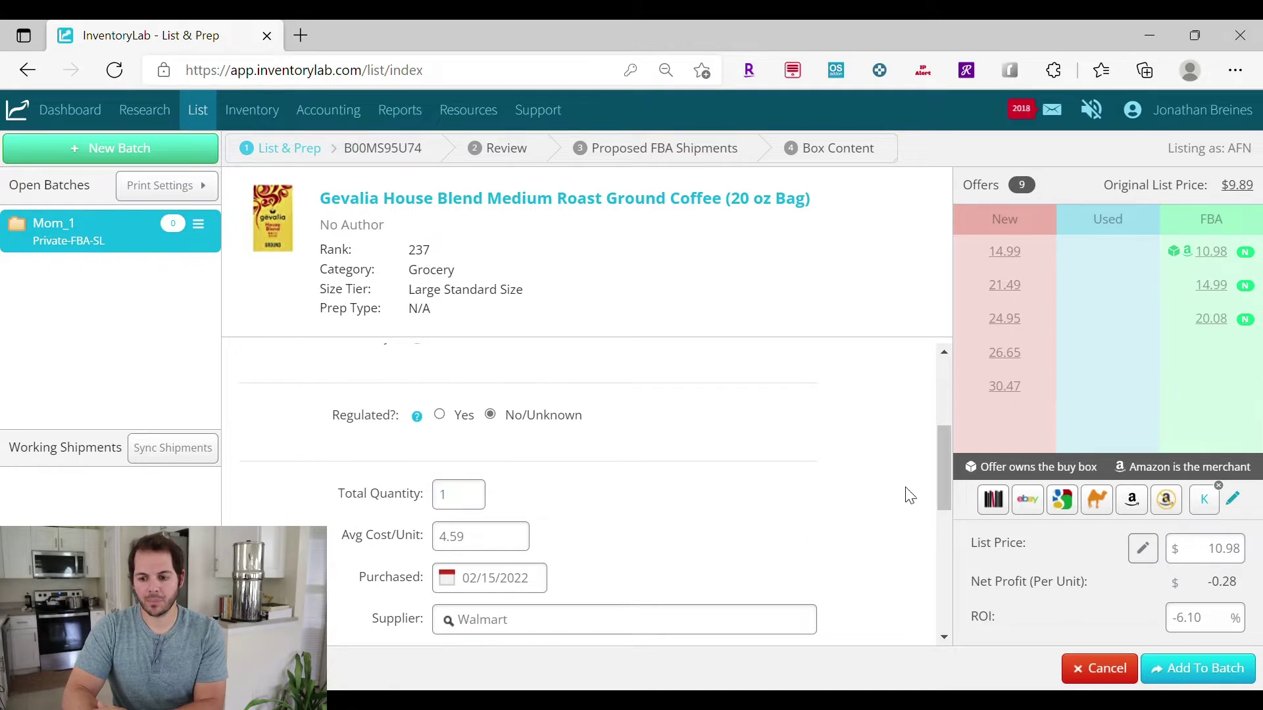
left_click_drag(942, 489, 933, 410)
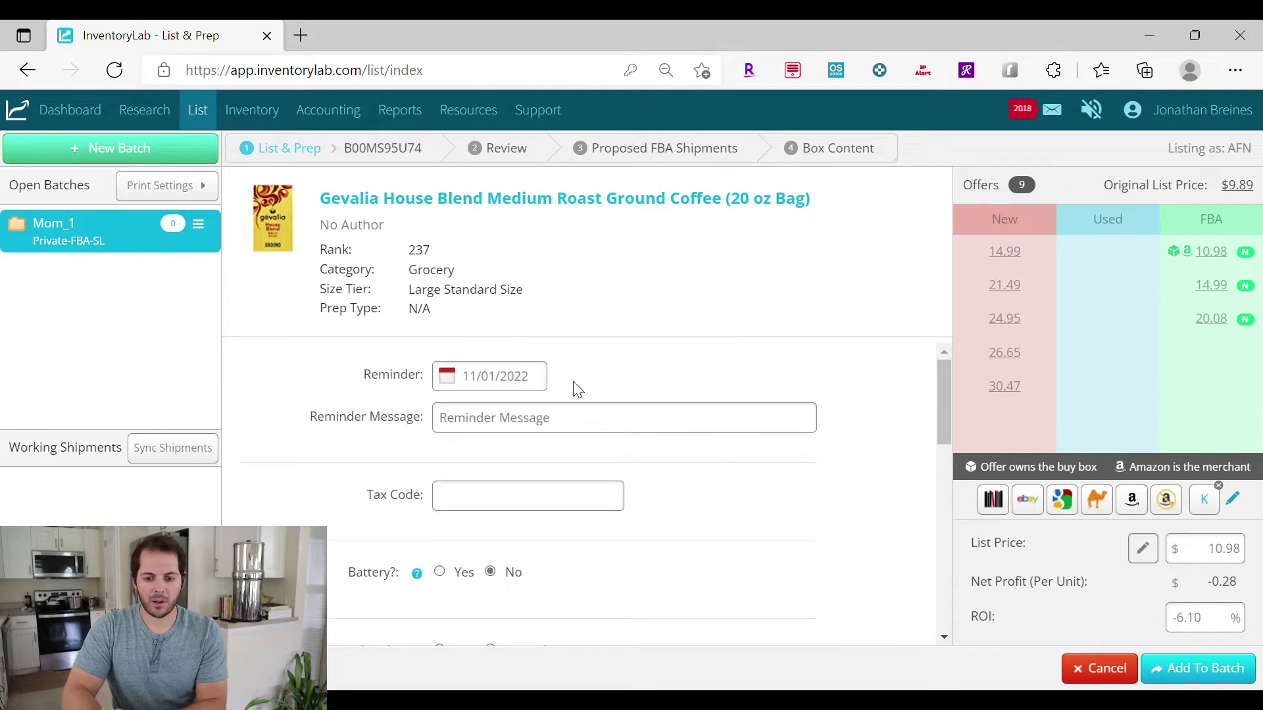
left_click_drag(937, 407, 944, 468)
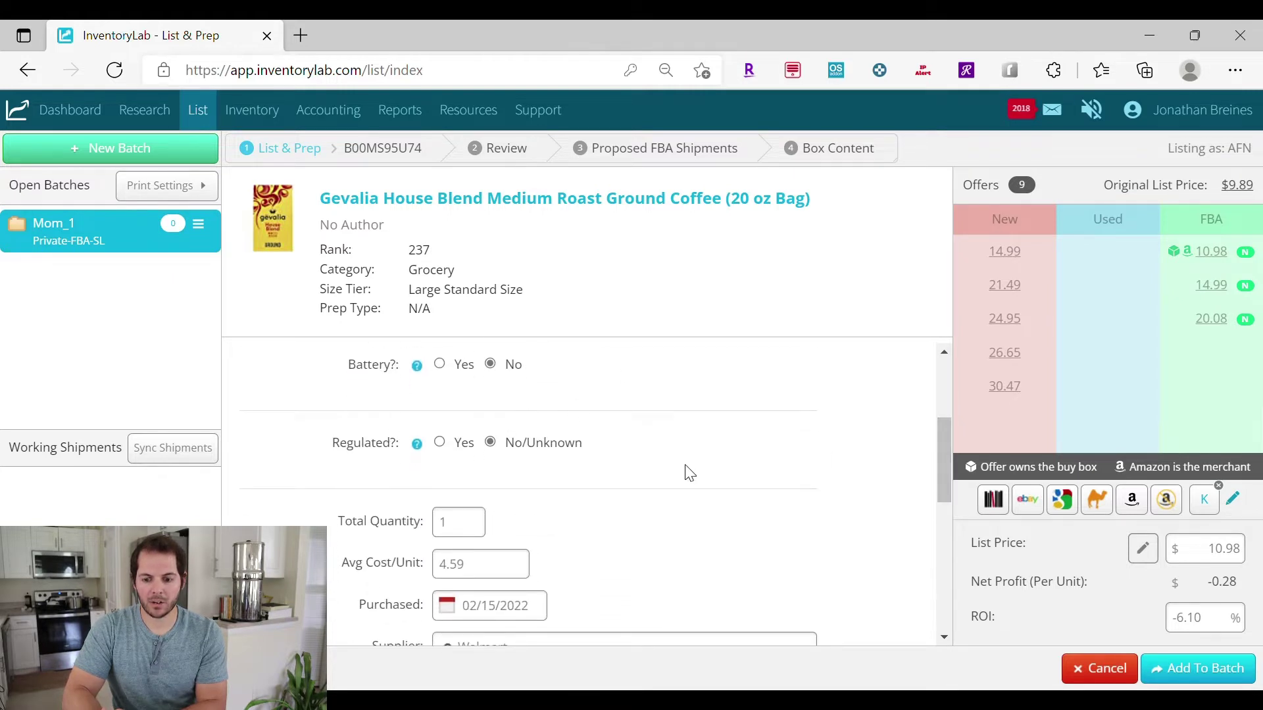
left_click_drag(942, 476, 942, 515)
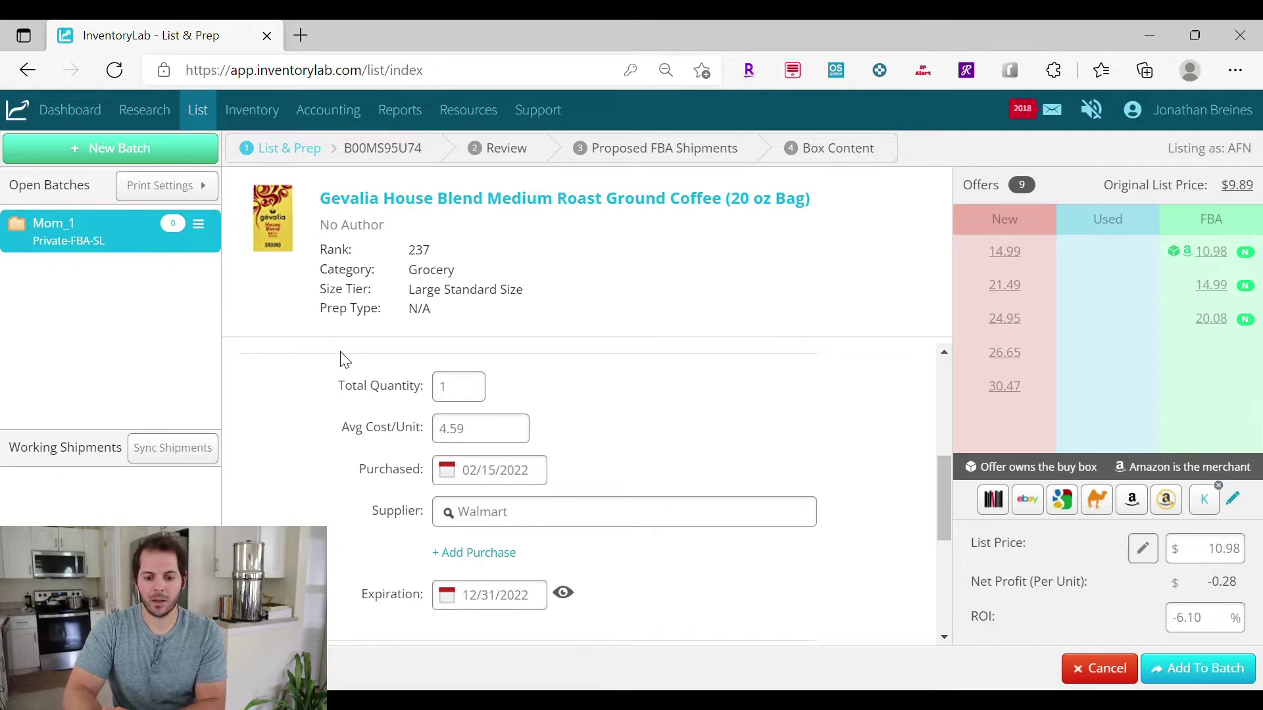
Step: Set quantity to 6 and average cost to 4.99, then toggle the expiration date off and on
double_click(467, 389)
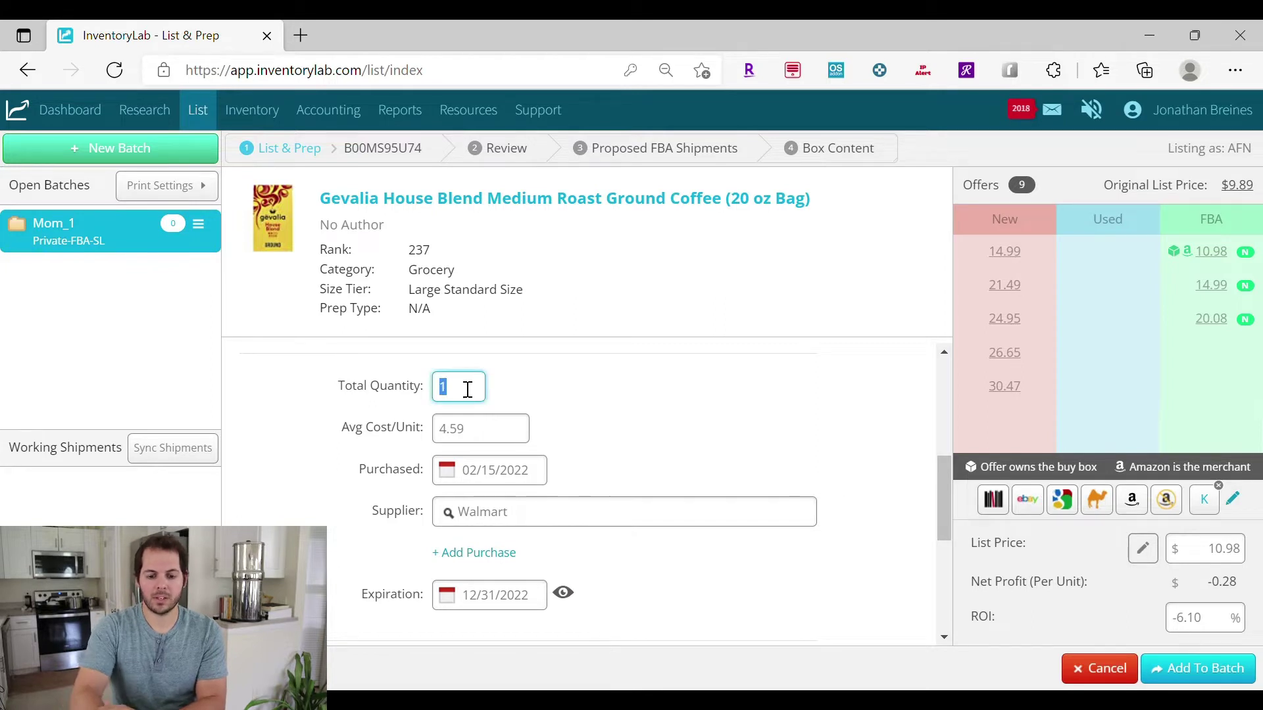
type("6")
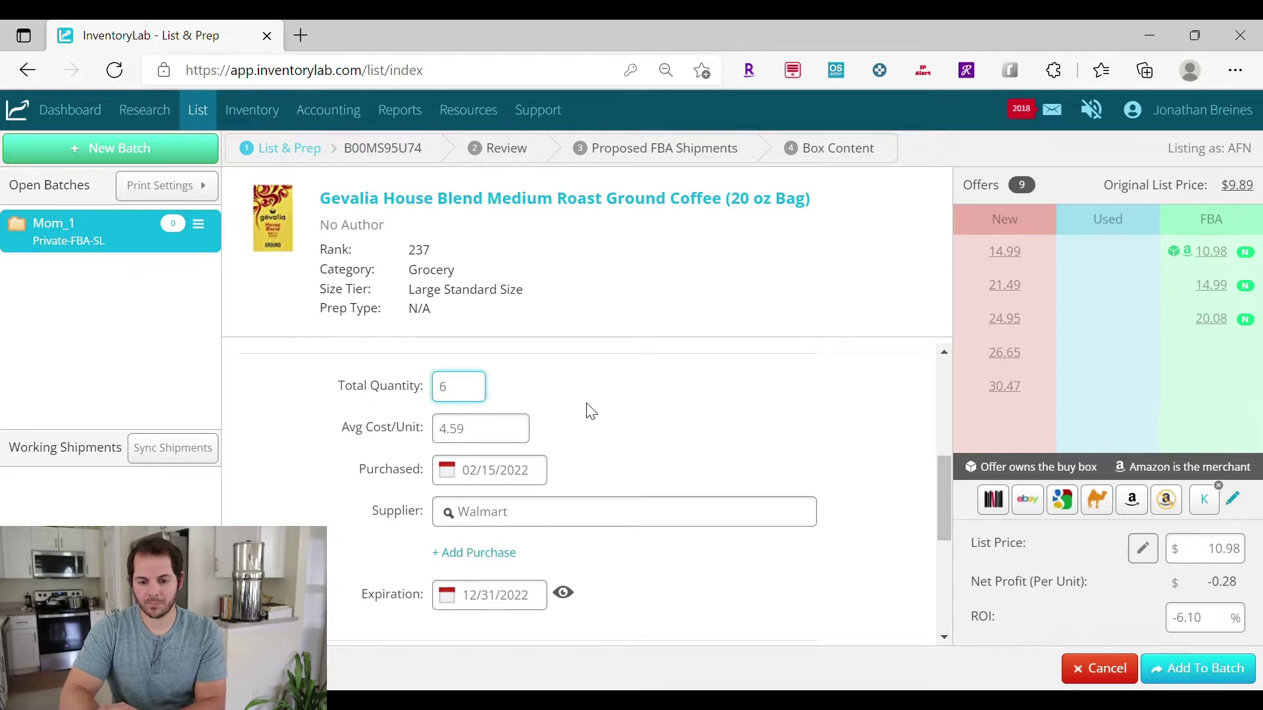
left_click(819, 394)
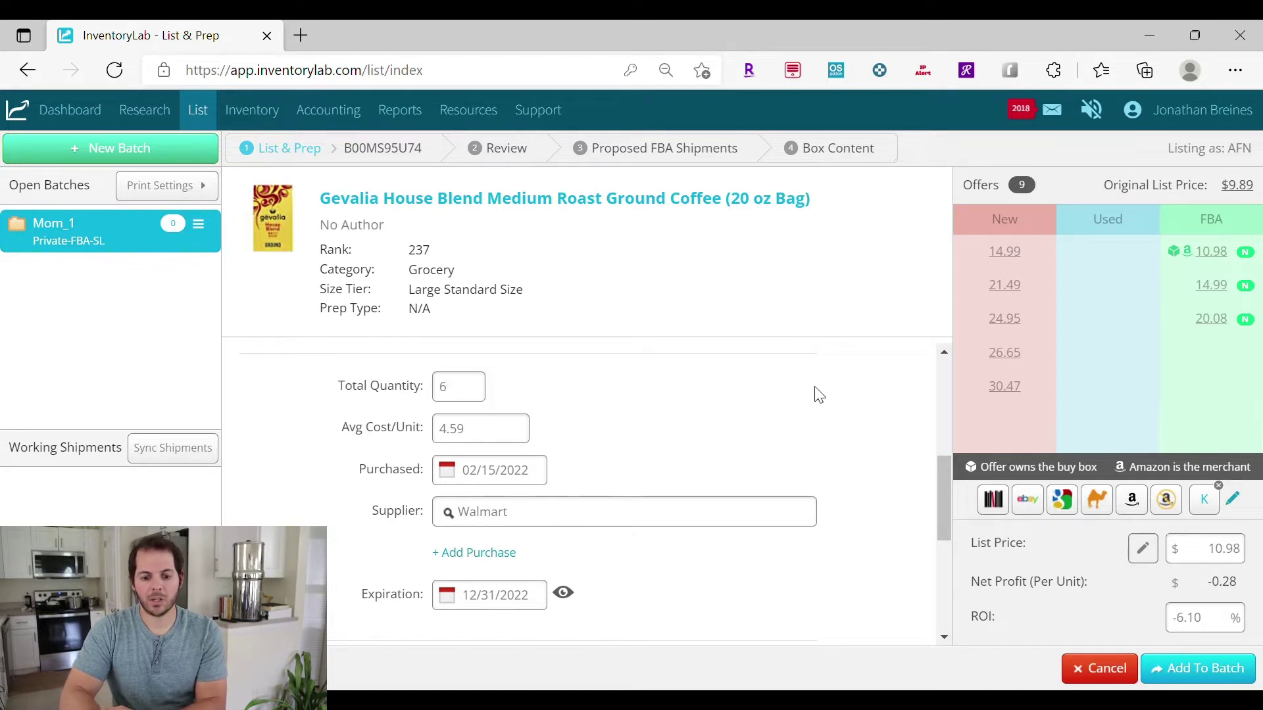
left_click(533, 431)
key("BackSpace")
key("BackSpace")
key("BackSpace")
key("BackSpace")
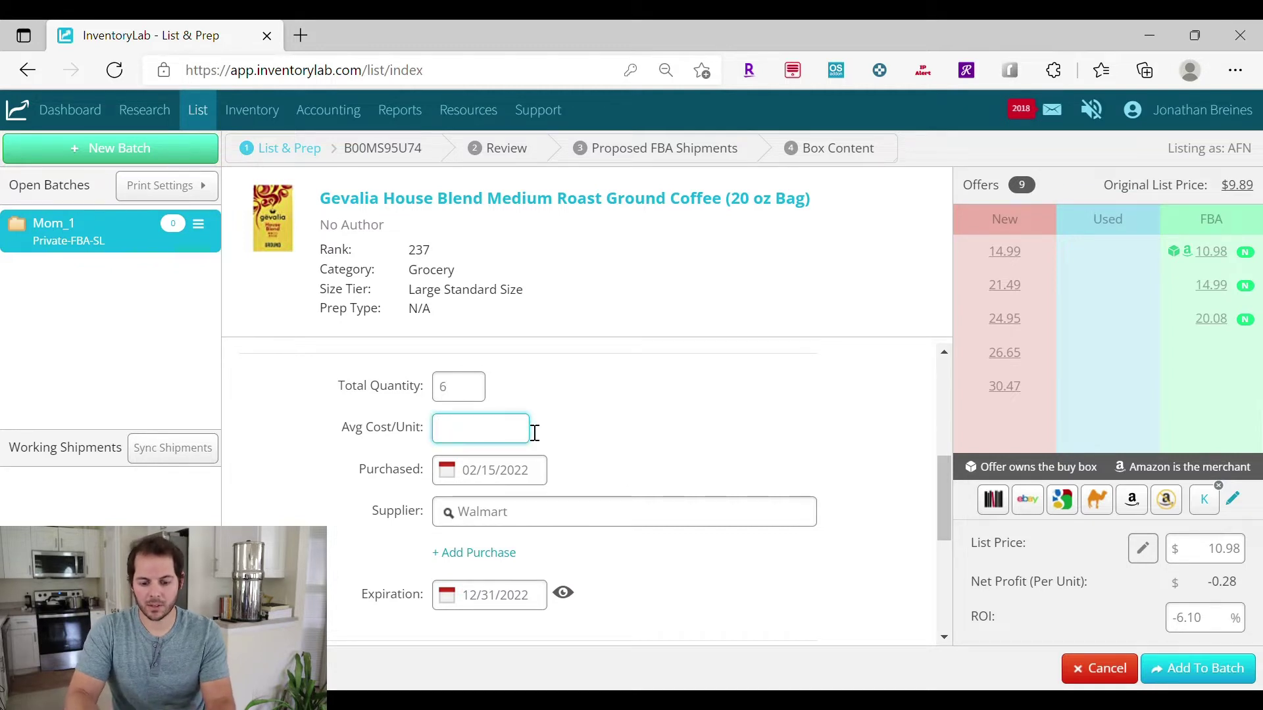
type("4.99")
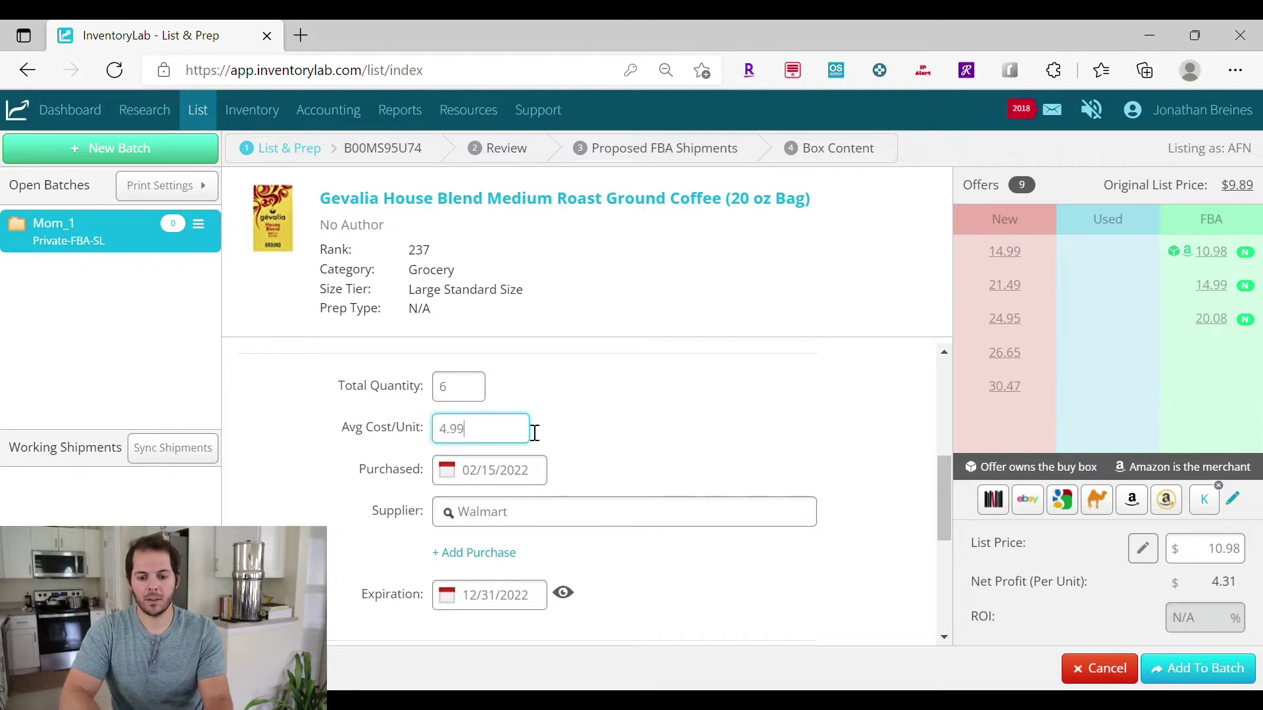
left_click(656, 412)
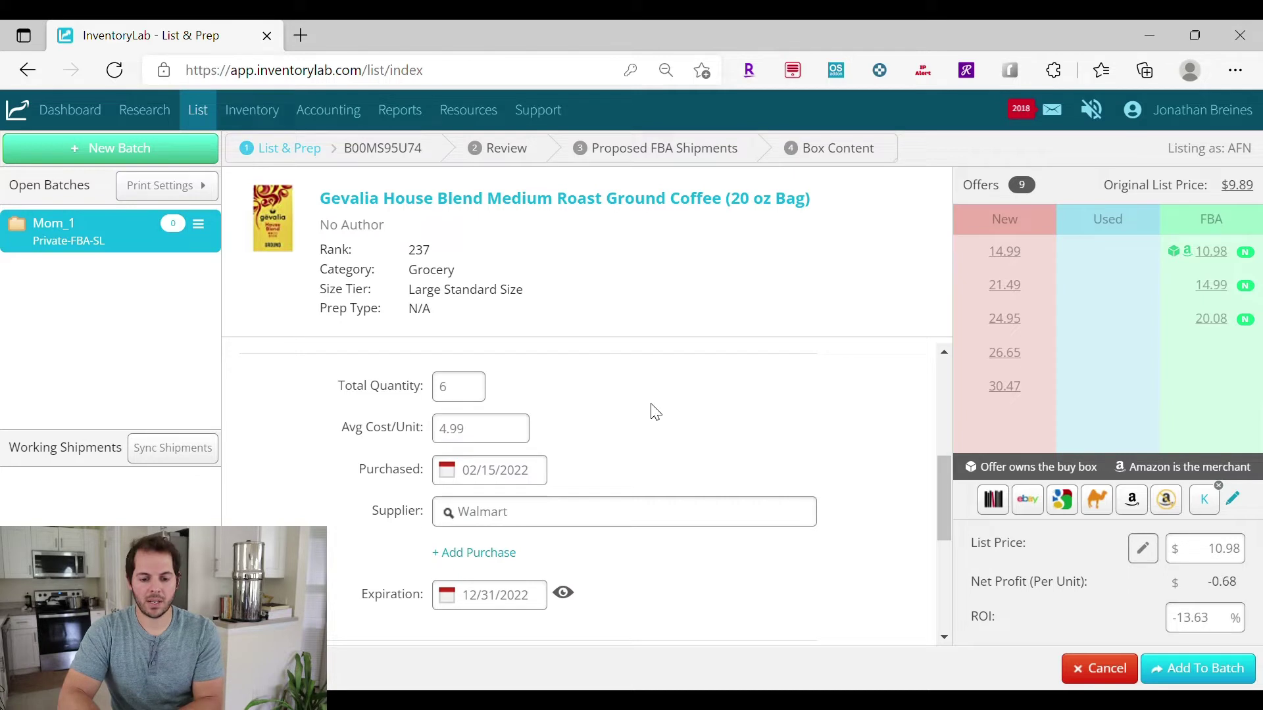
left_click(563, 594)
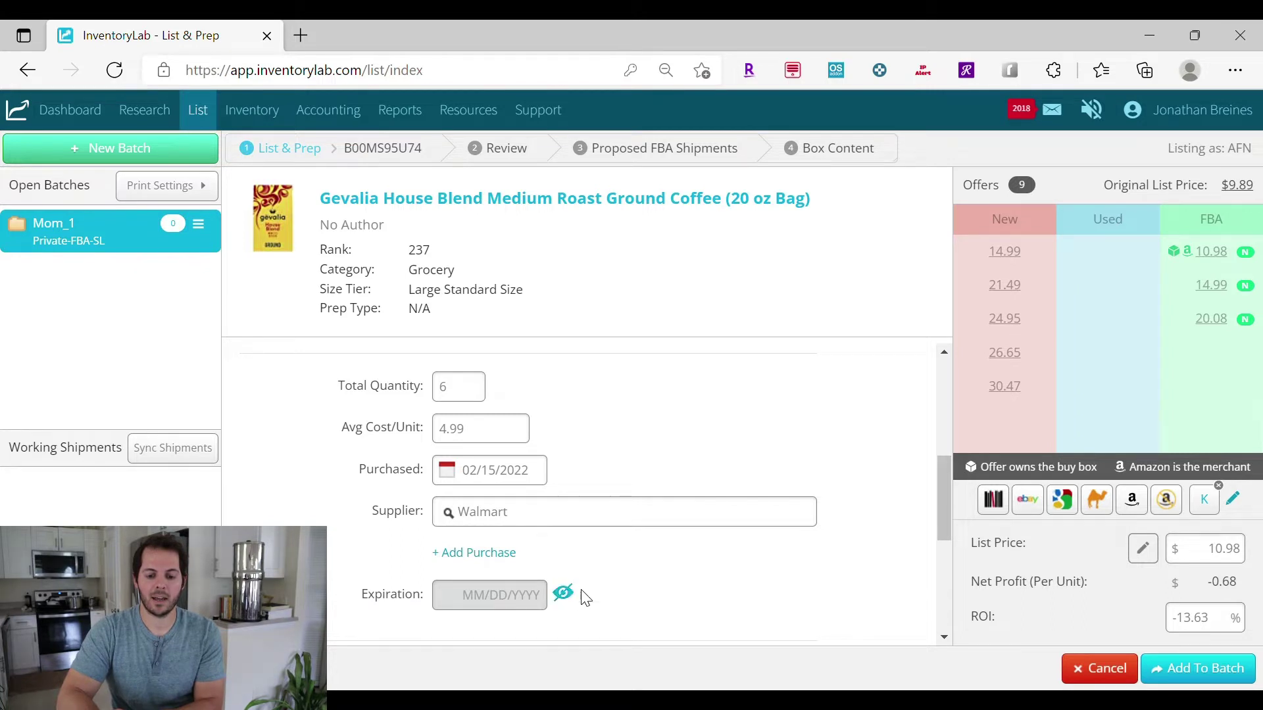
left_click(564, 593)
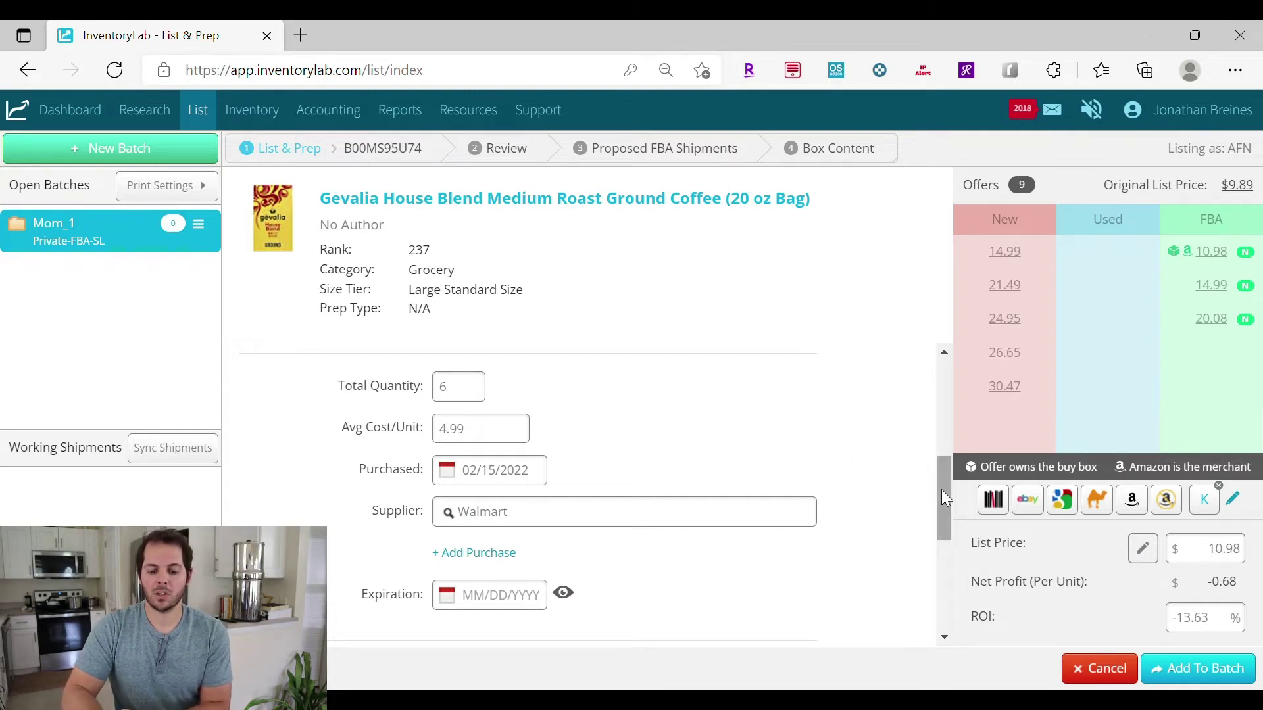
left_click_drag(941, 489, 948, 536)
Step: Enter 12/31/2022 as the Gevalia coffee's expiration date
left_click(522, 474)
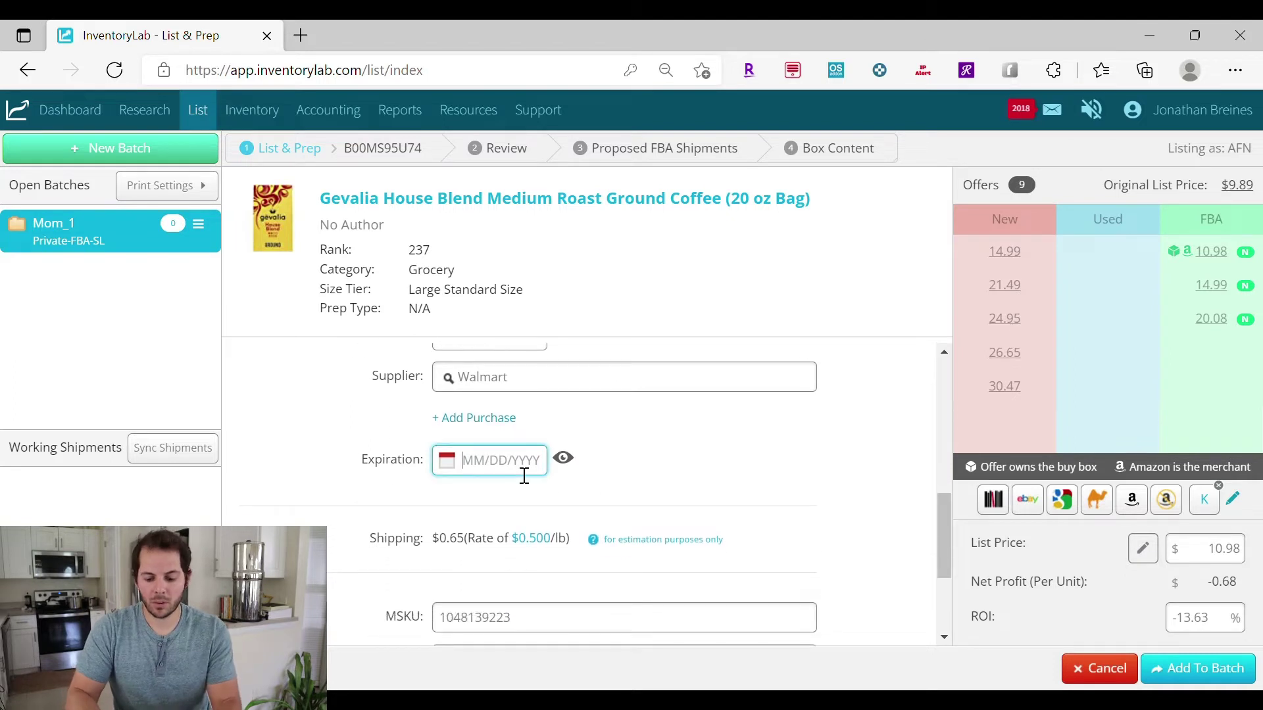
type("12/31/2022")
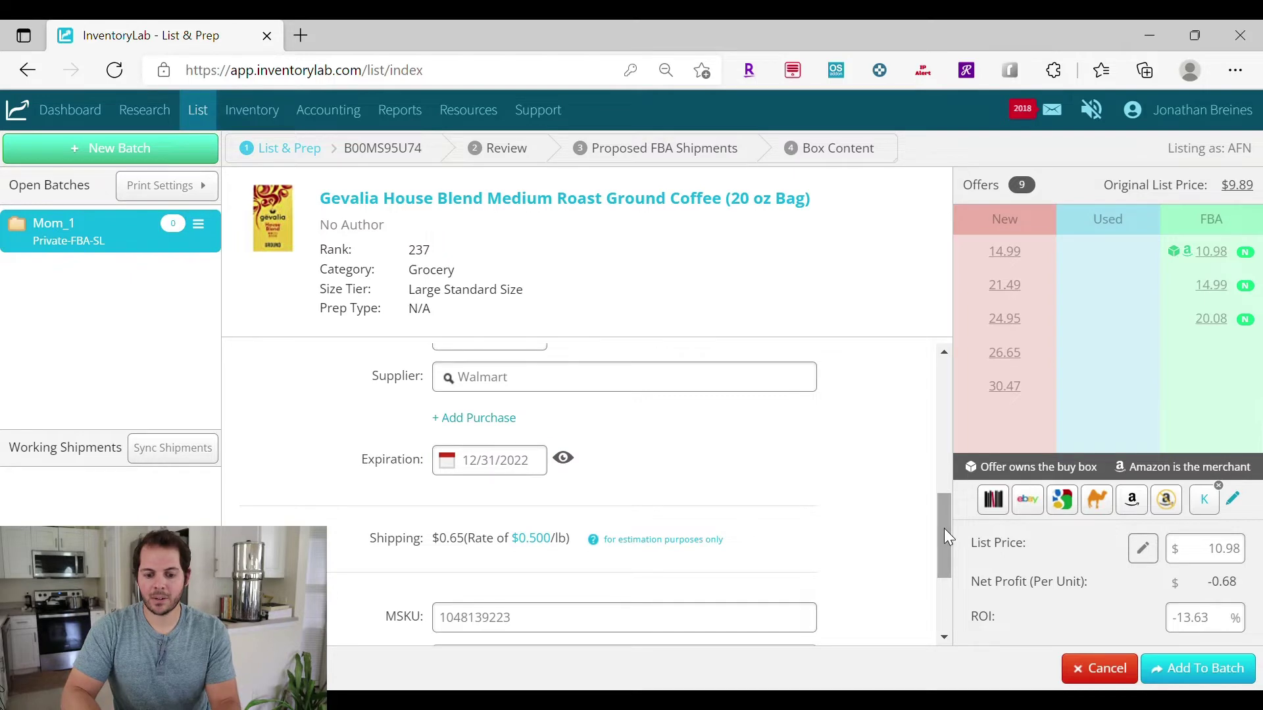
left_click_drag(944, 528, 949, 582)
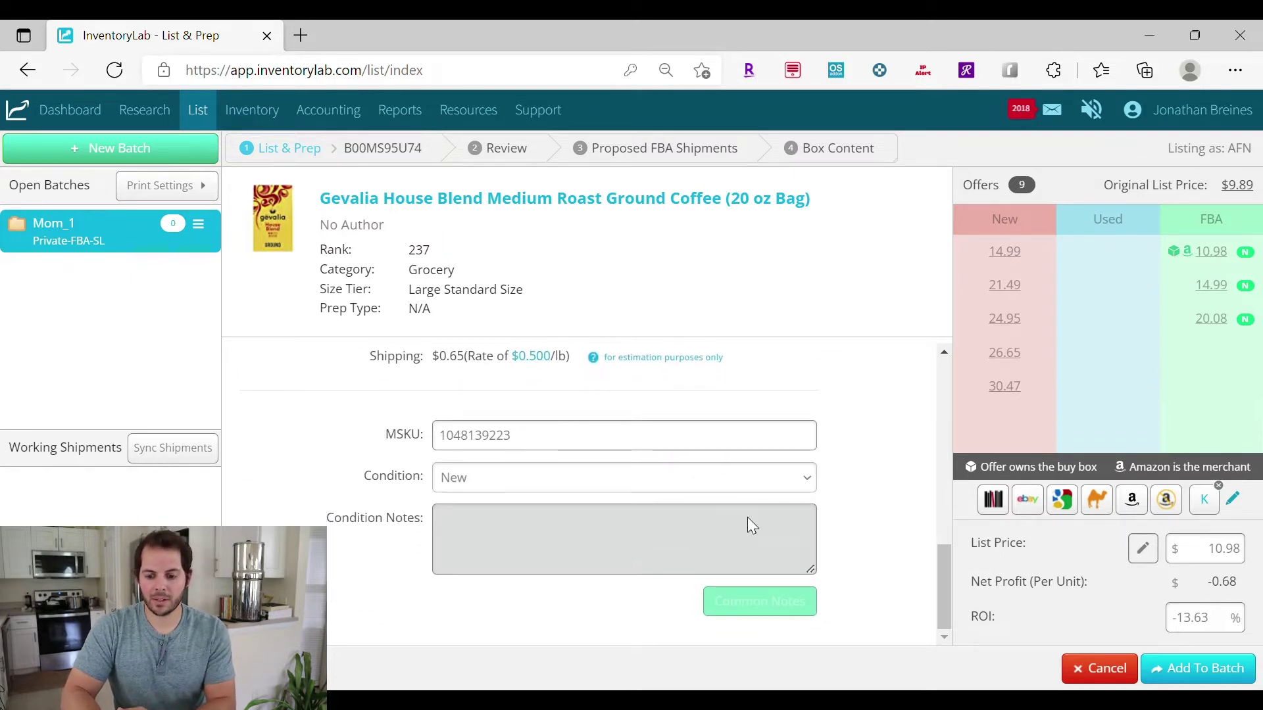
left_click_drag(946, 614, 943, 530)
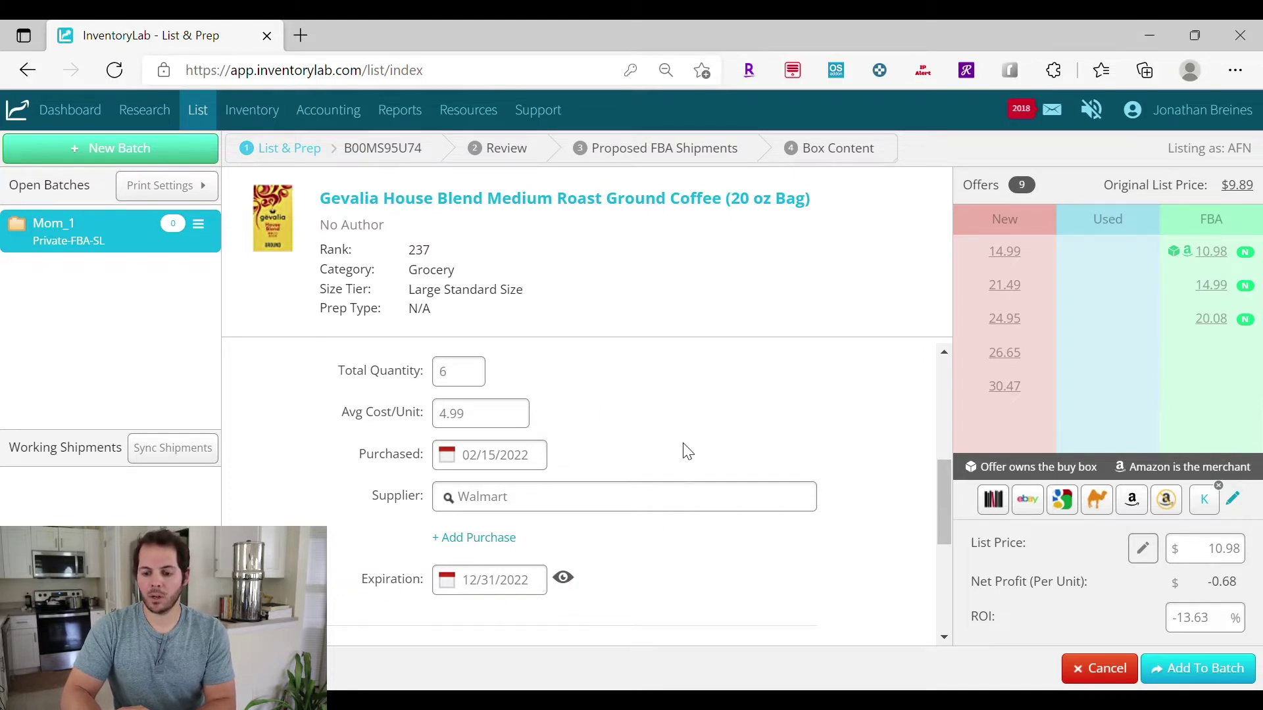
left_click(1247, 567)
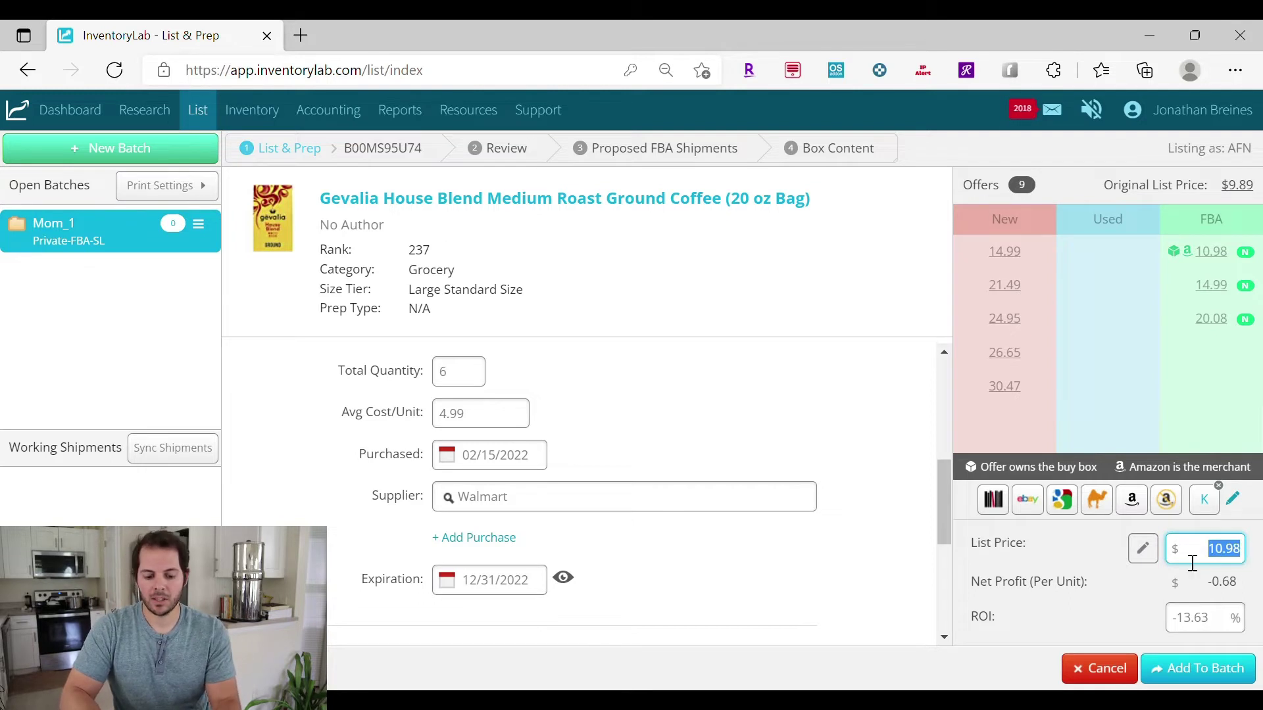
Step: Enter a 14.99 list price and add the 6 coffee units at $4.99 to Mom_1
type("14.99")
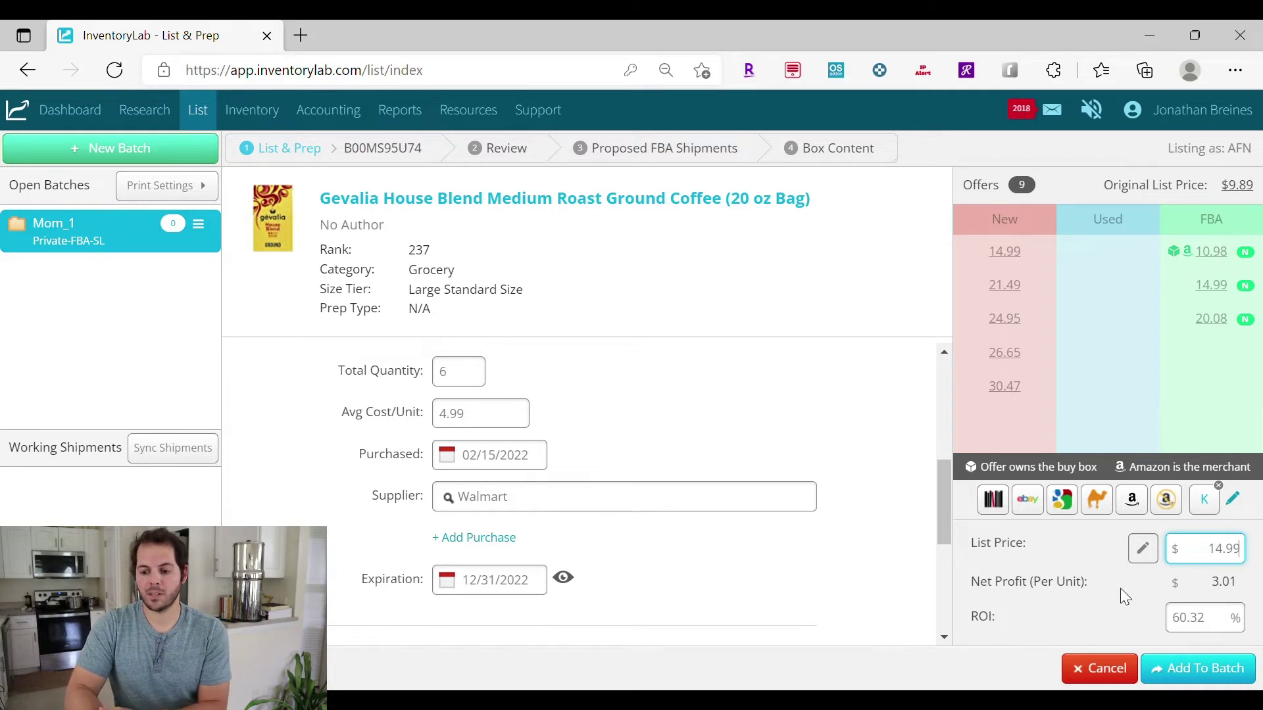
left_click(1194, 680)
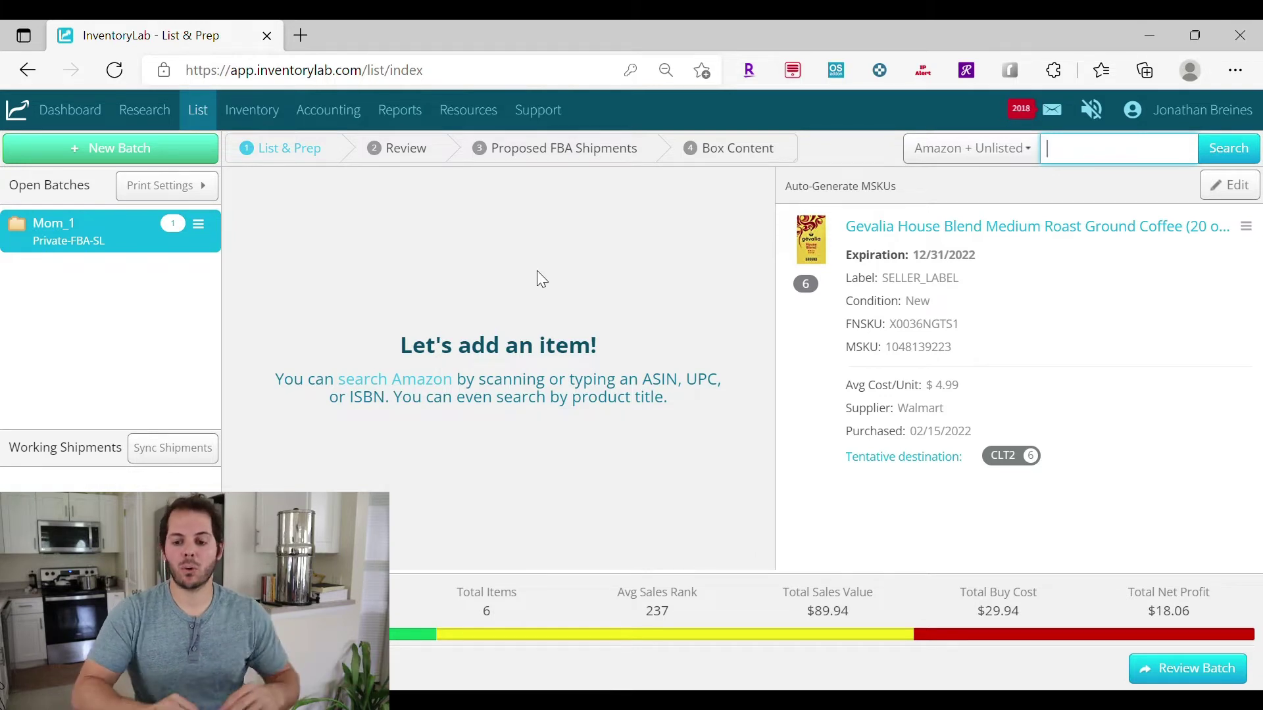
Step: Edit the Gevalia item in Mom_1 and save its total quantity as 8
left_click(1247, 230)
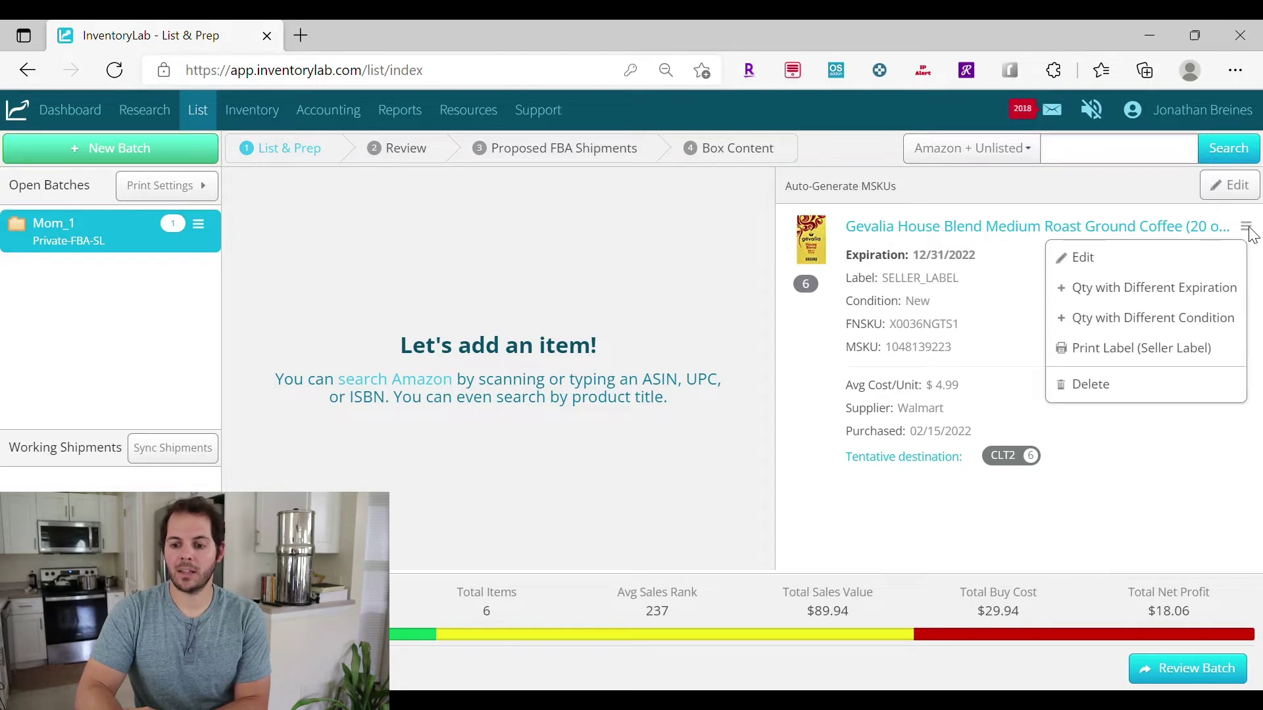
left_click(1196, 262)
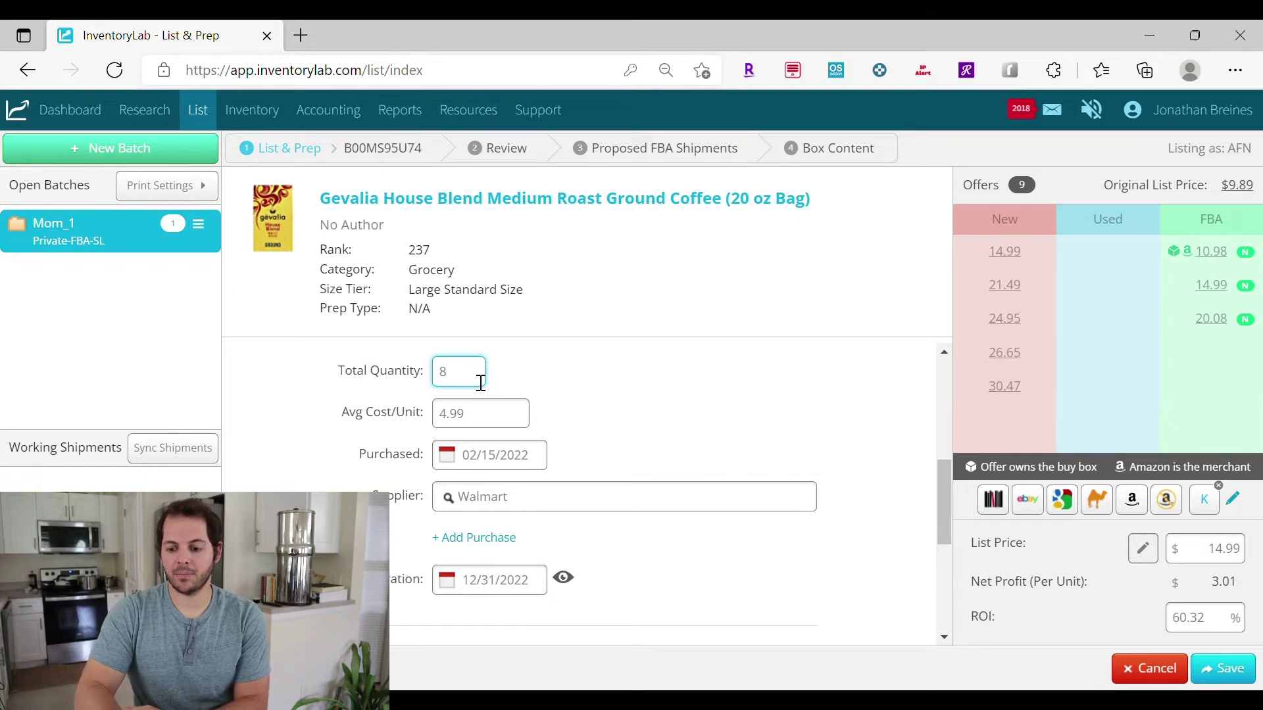
left_click(1224, 669)
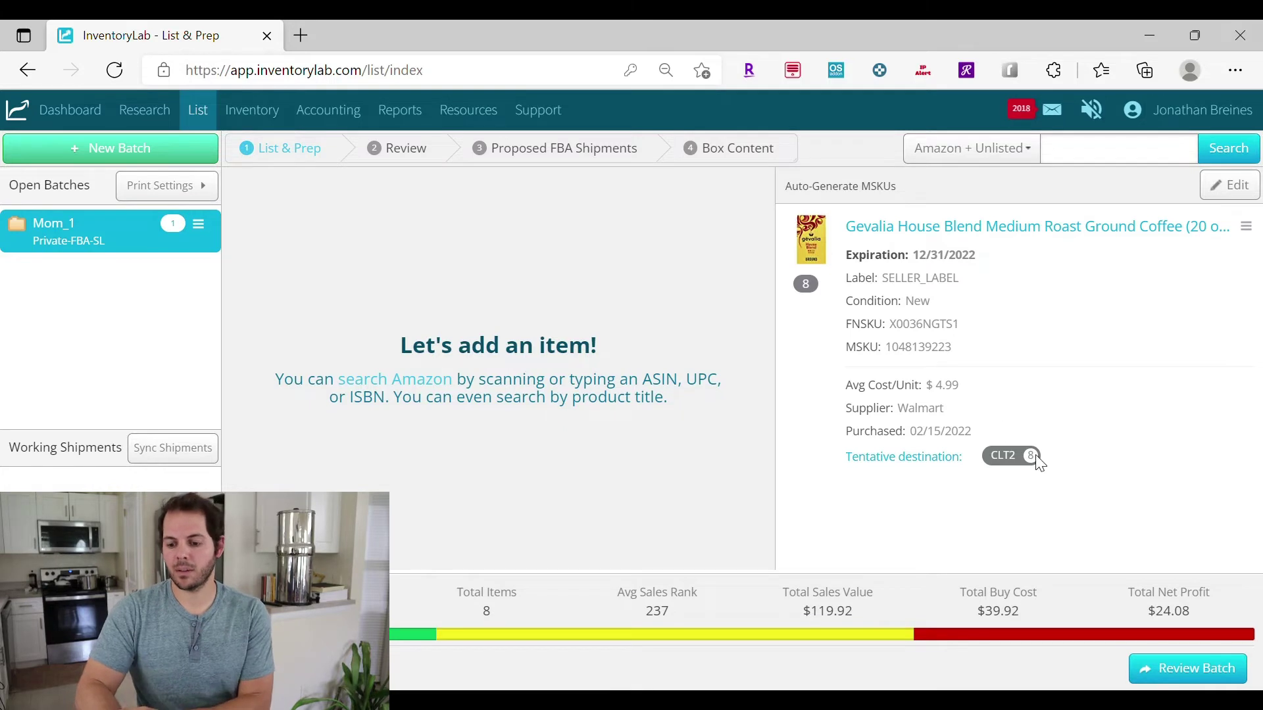
Step: Move on to the Review step for the Mom_1 batch of 8 Gevalia units
left_click(1181, 678)
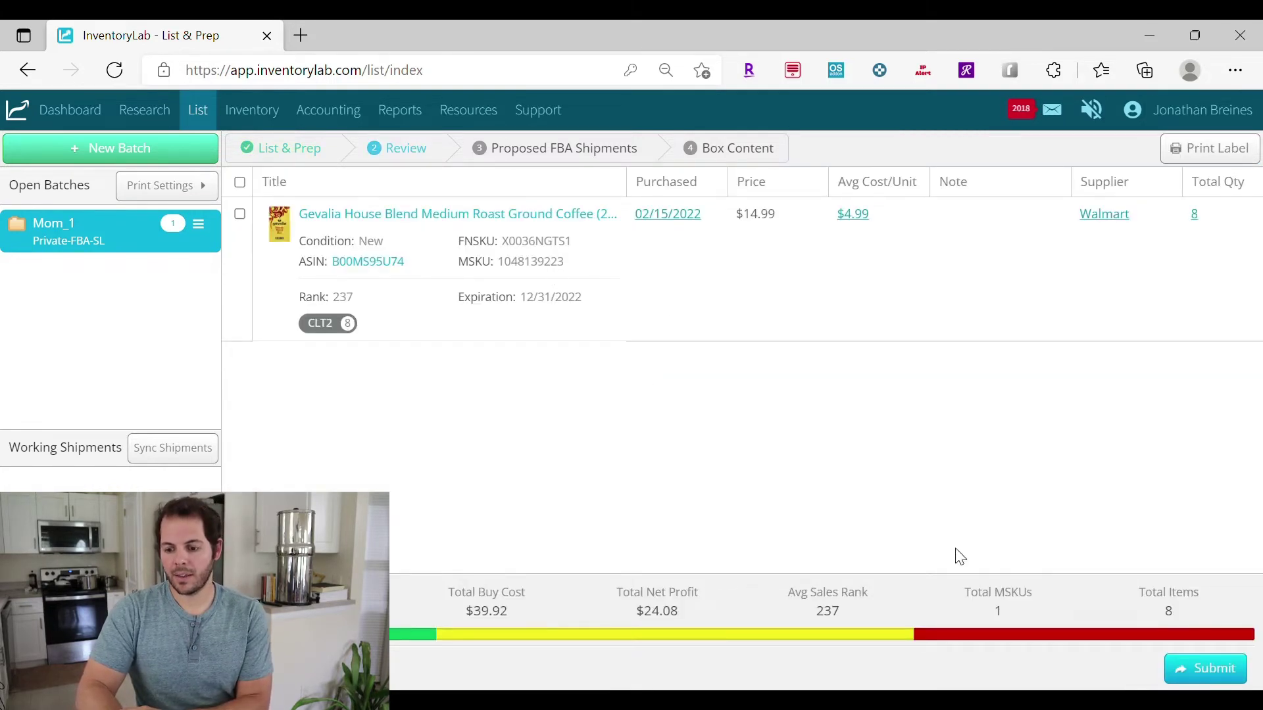
Step: Submit and sync the Mom_1 batch, then create its 8-unit FBA shipment to CLT2
left_click(1223, 684)
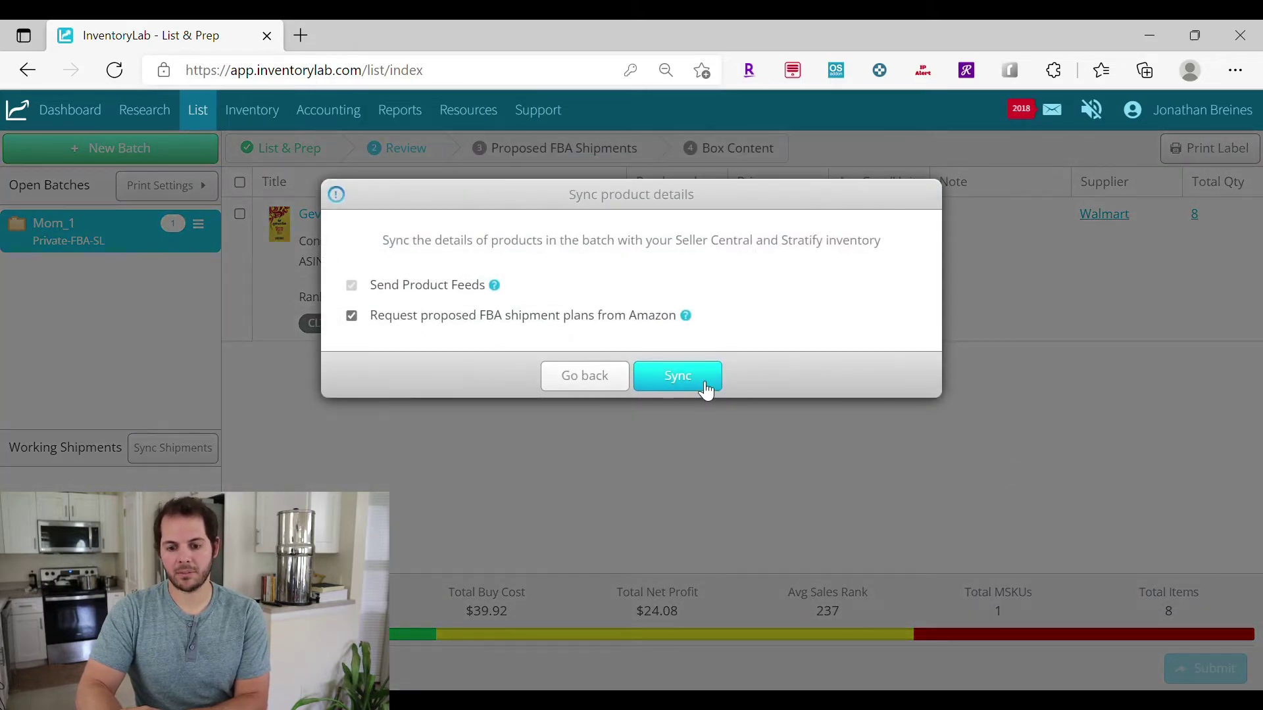
left_click(705, 388)
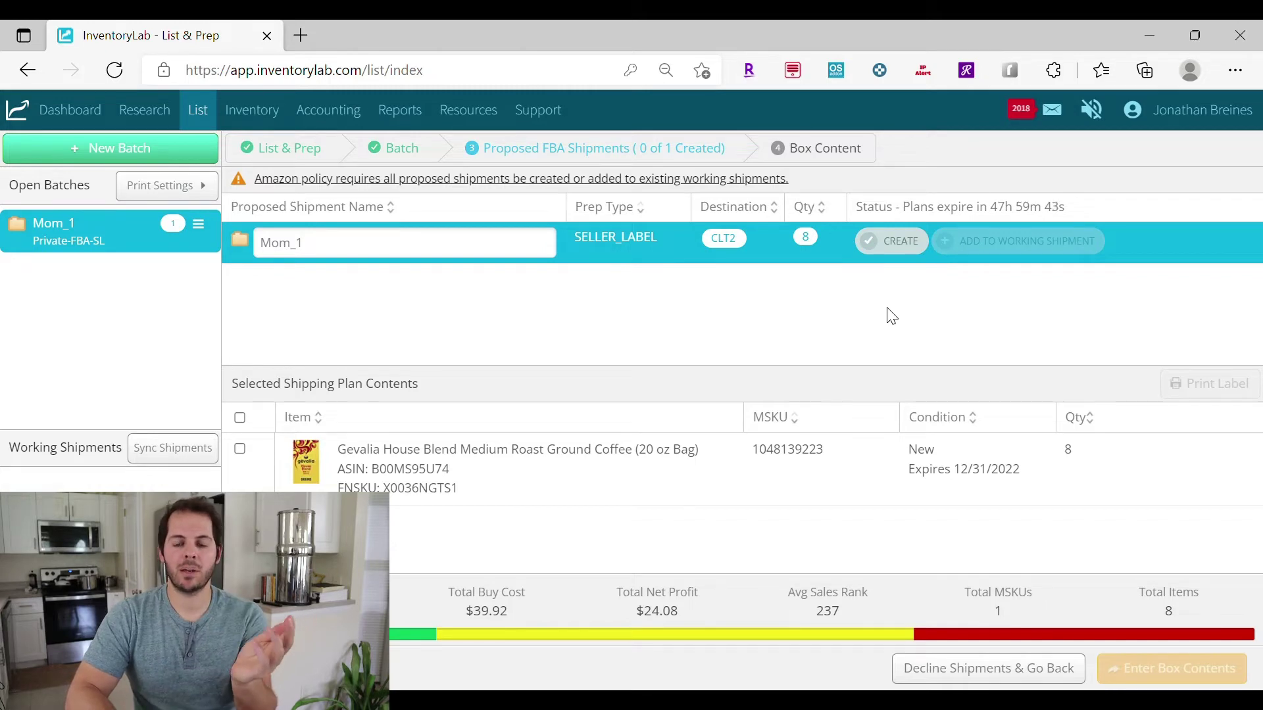
left_click(897, 259)
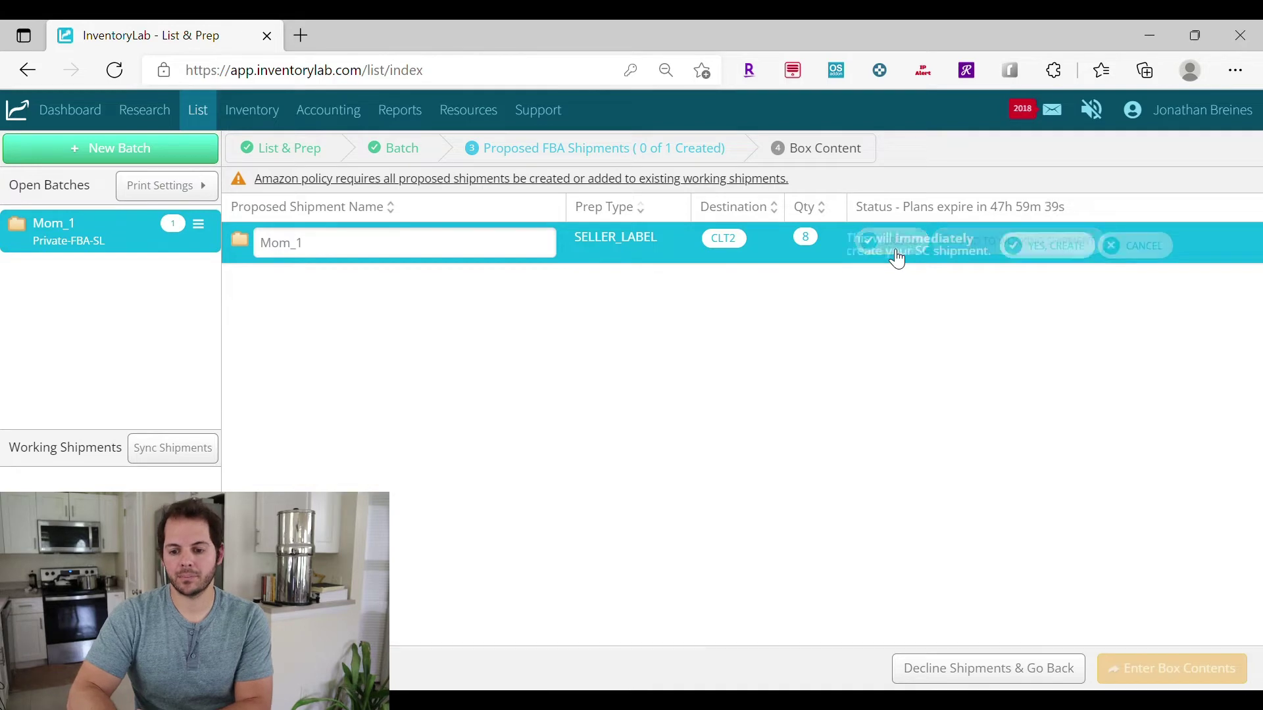
left_click(1061, 253)
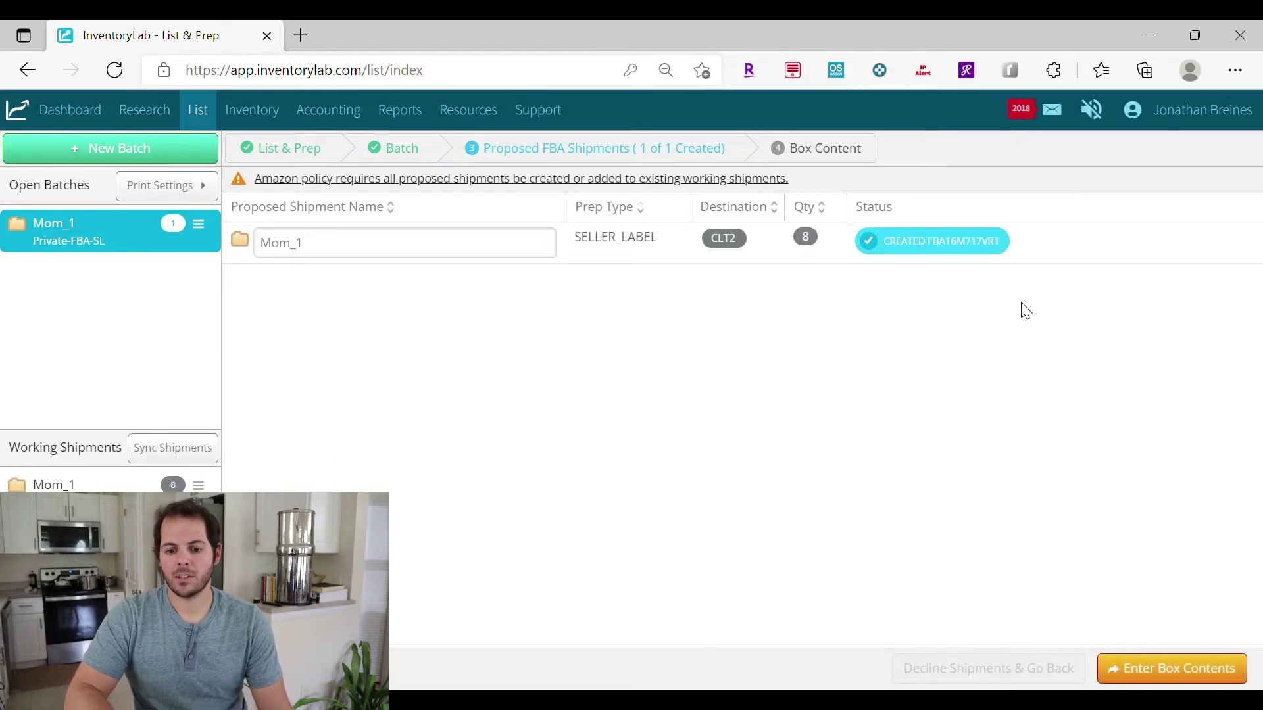
left_click(1154, 677)
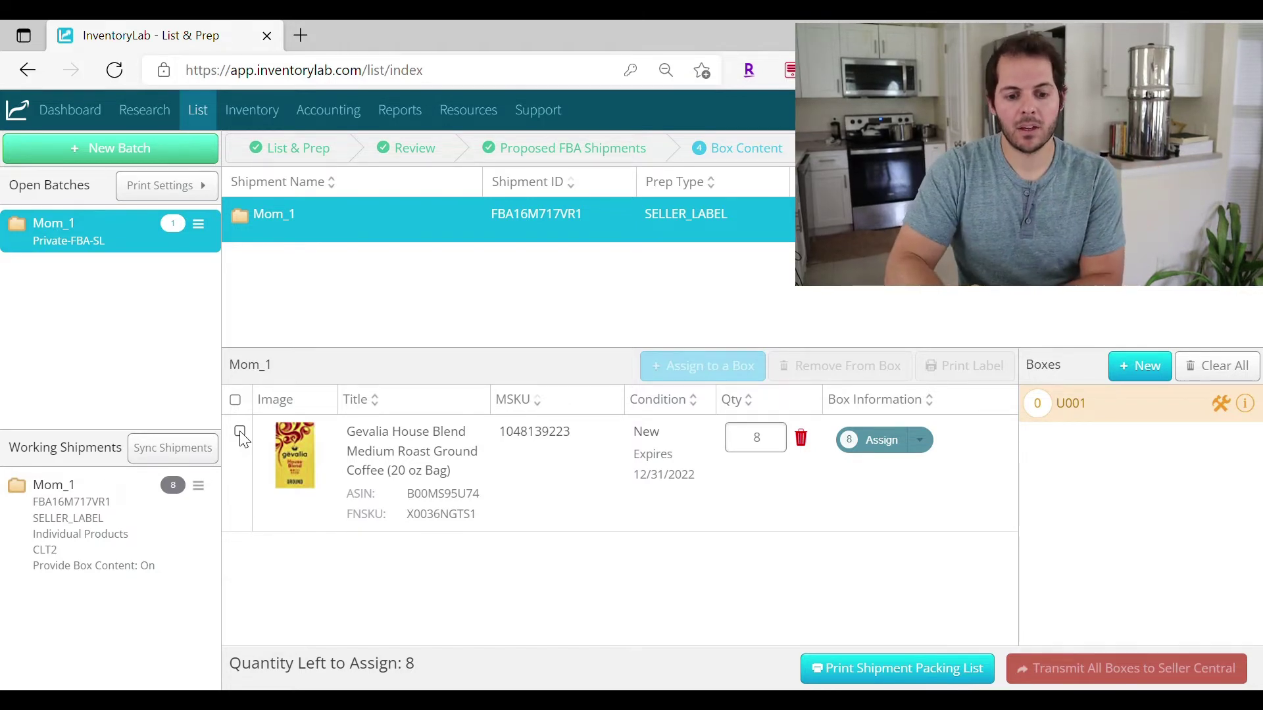
Step: Select the Gevalia coffee item and assign all 8 units to box U001
left_click(238, 404)
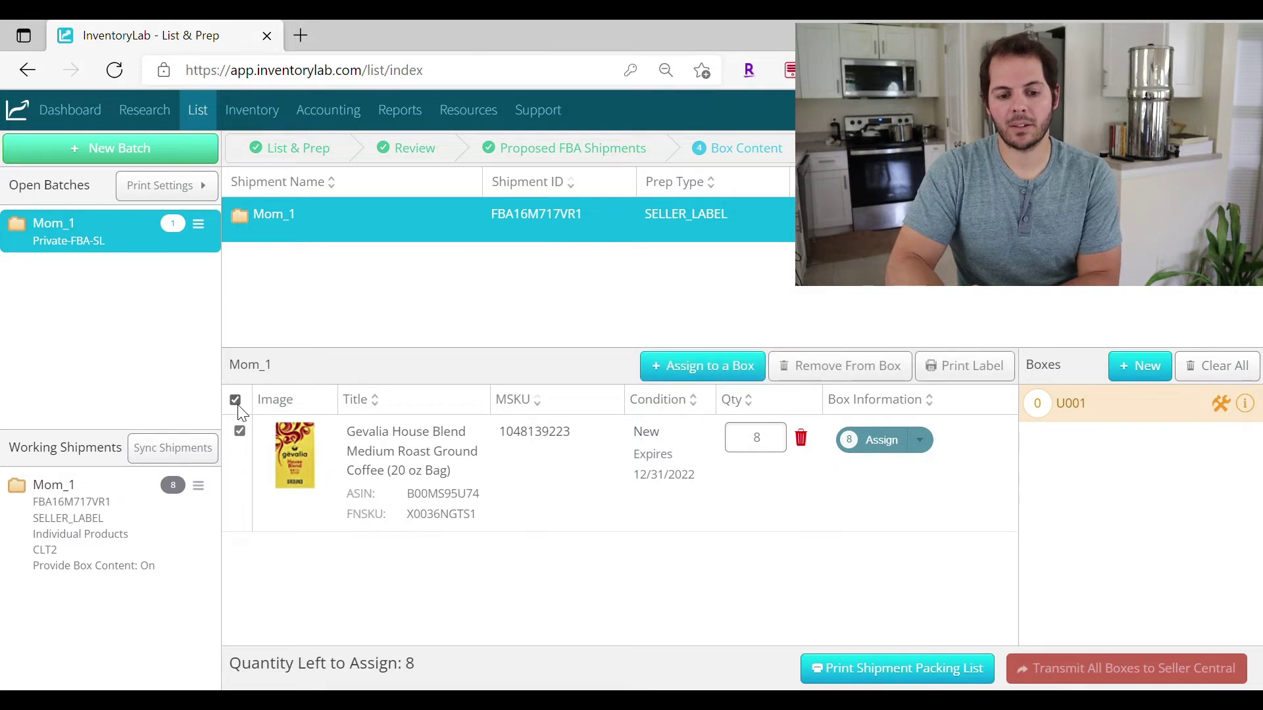
left_click(236, 402)
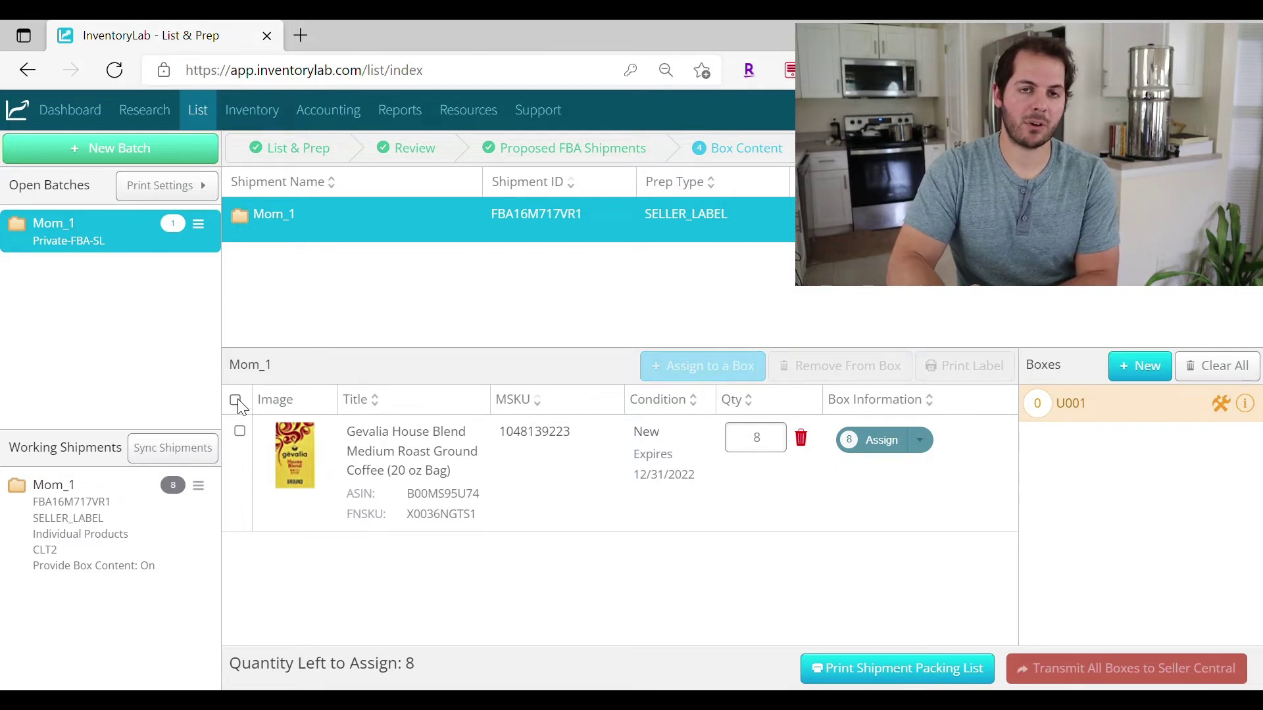
left_click(236, 402)
left_click(237, 402)
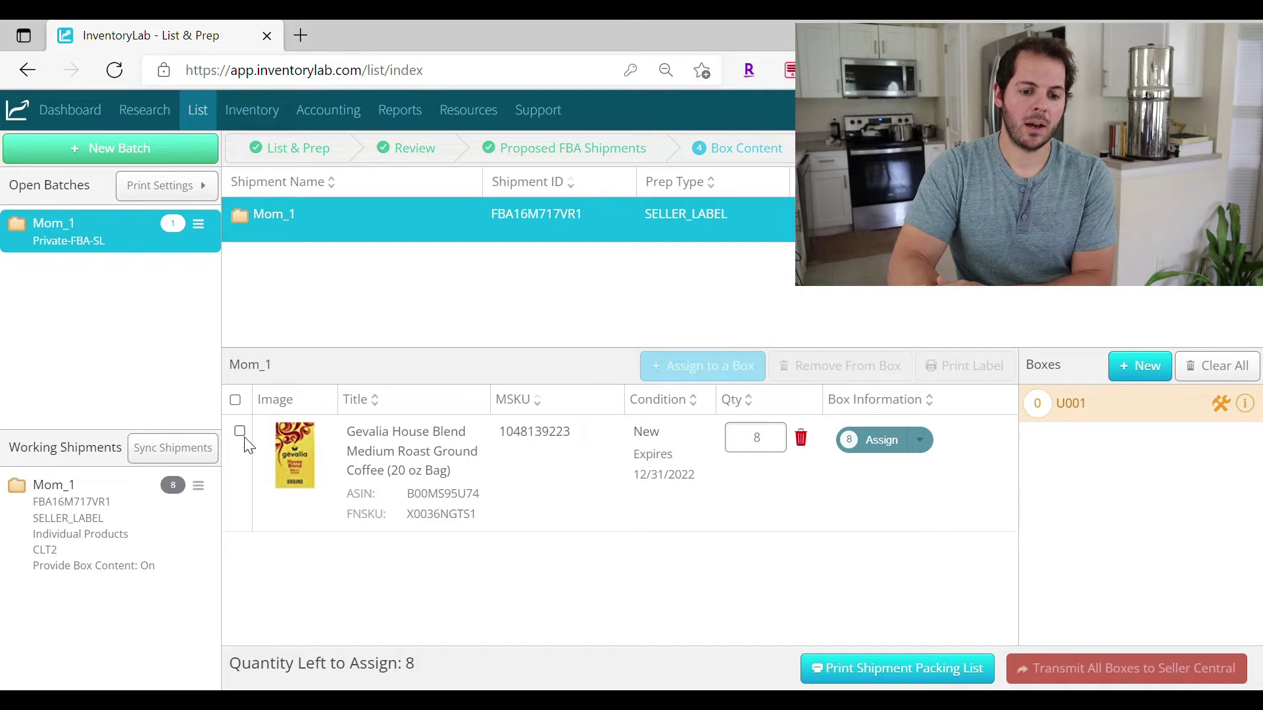
left_click(237, 402)
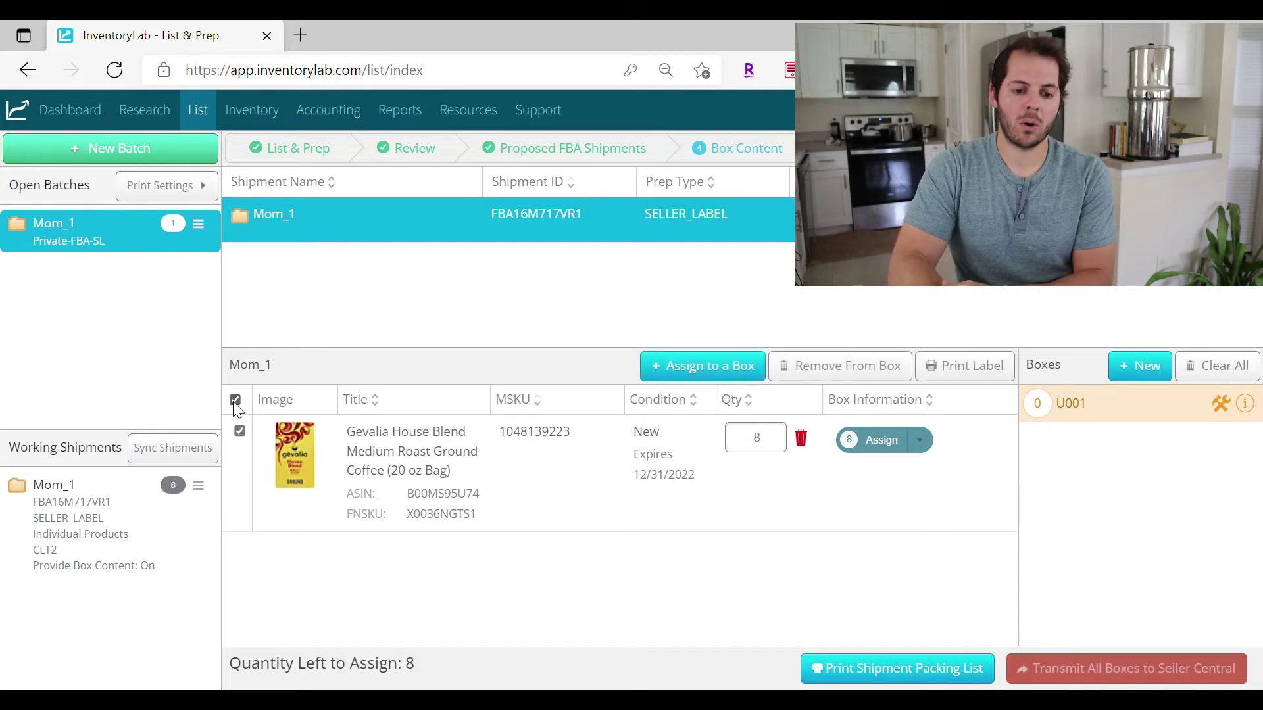
left_click(237, 403)
left_click(241, 433)
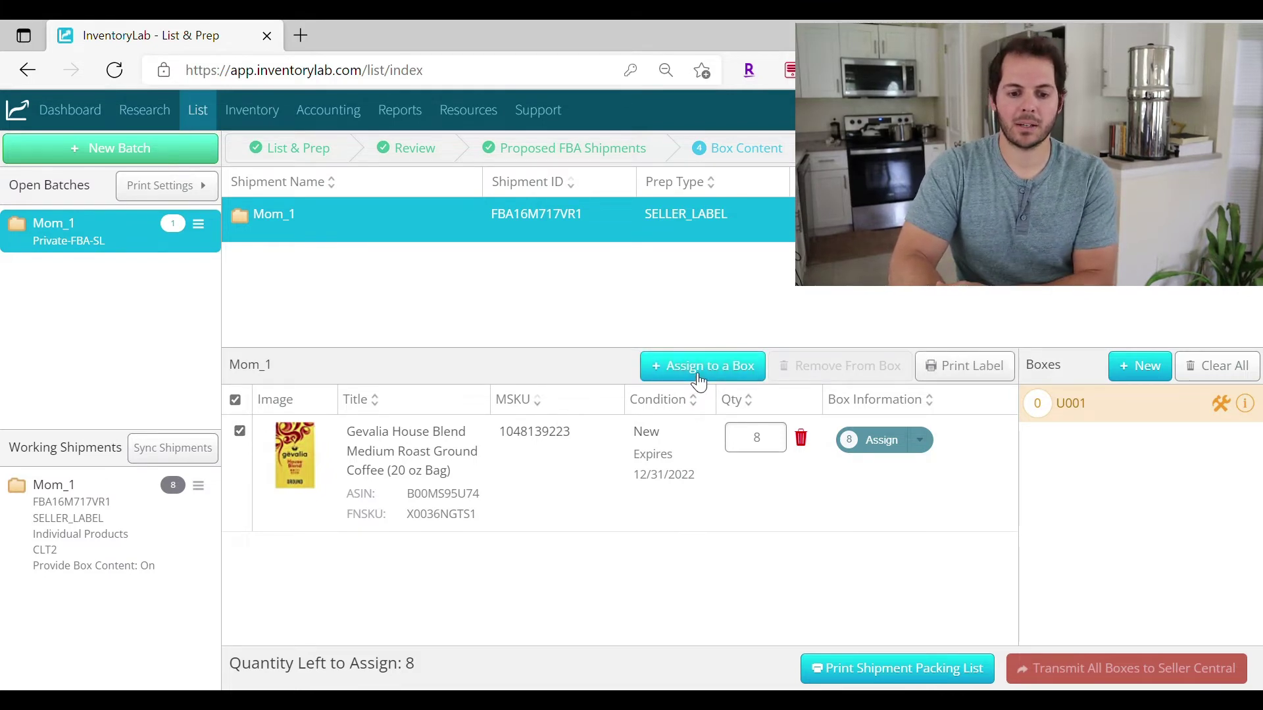
left_click(235, 400)
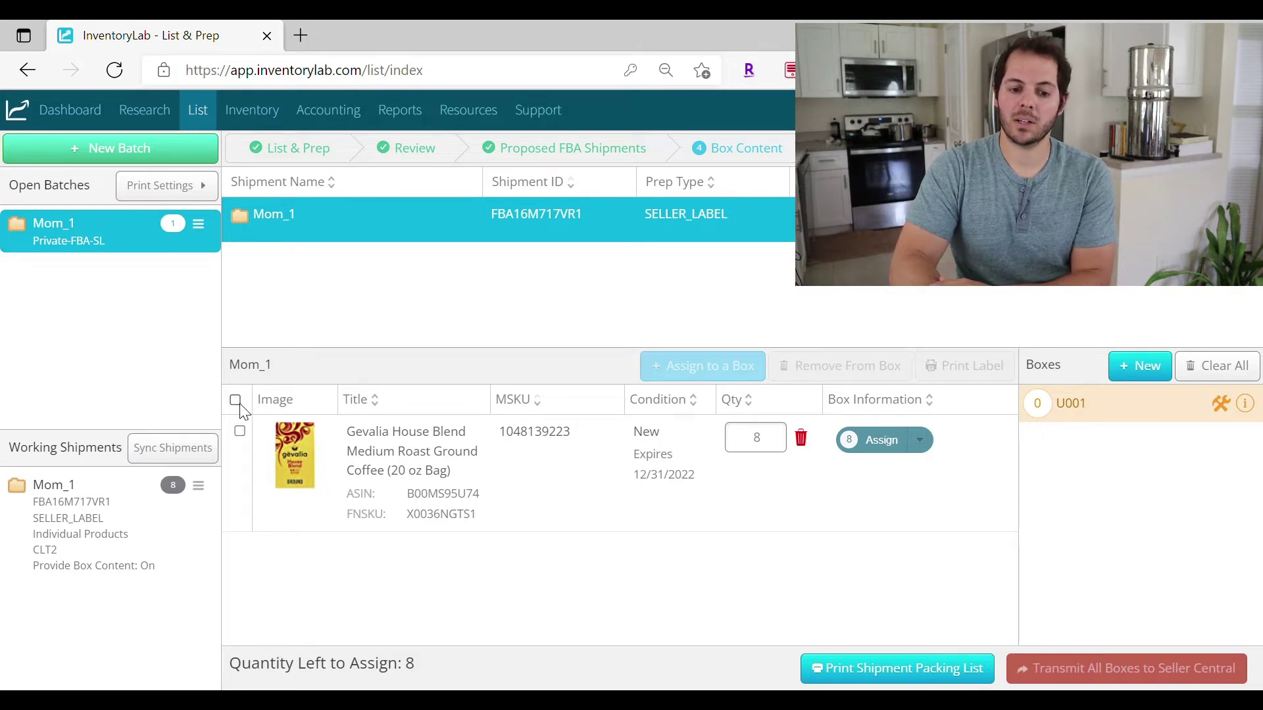
left_click(235, 400)
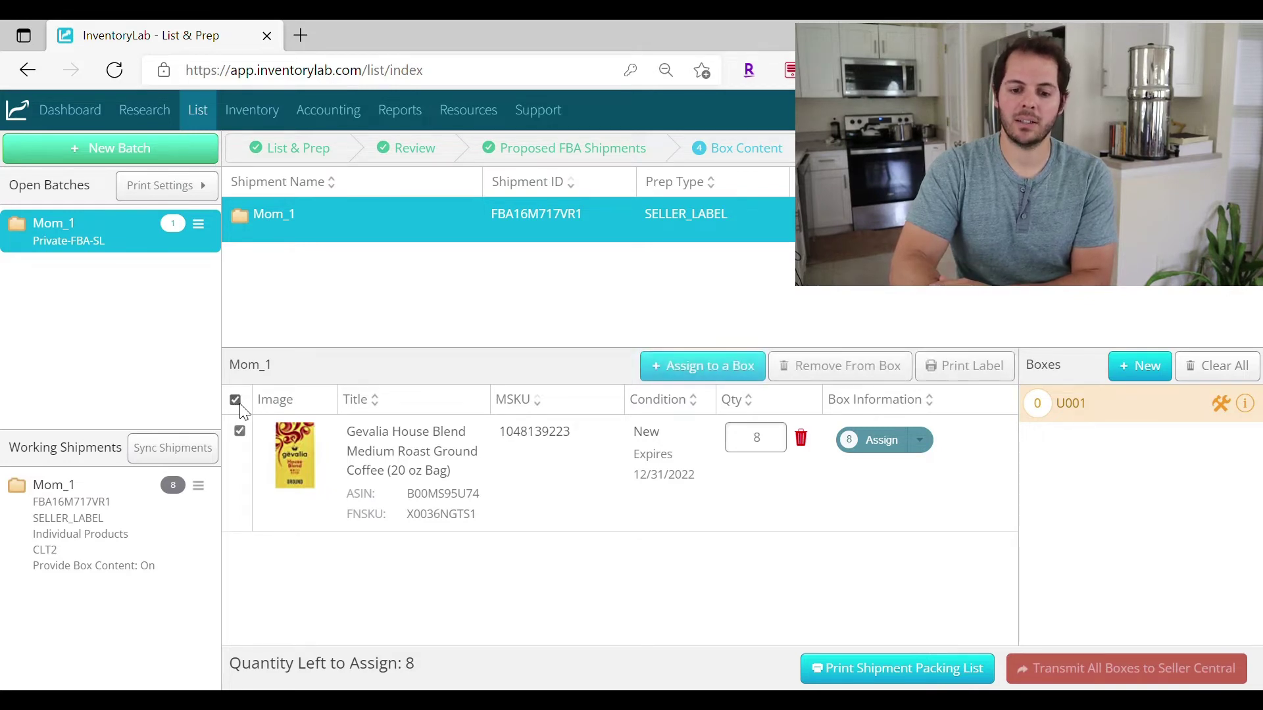
left_click(699, 380)
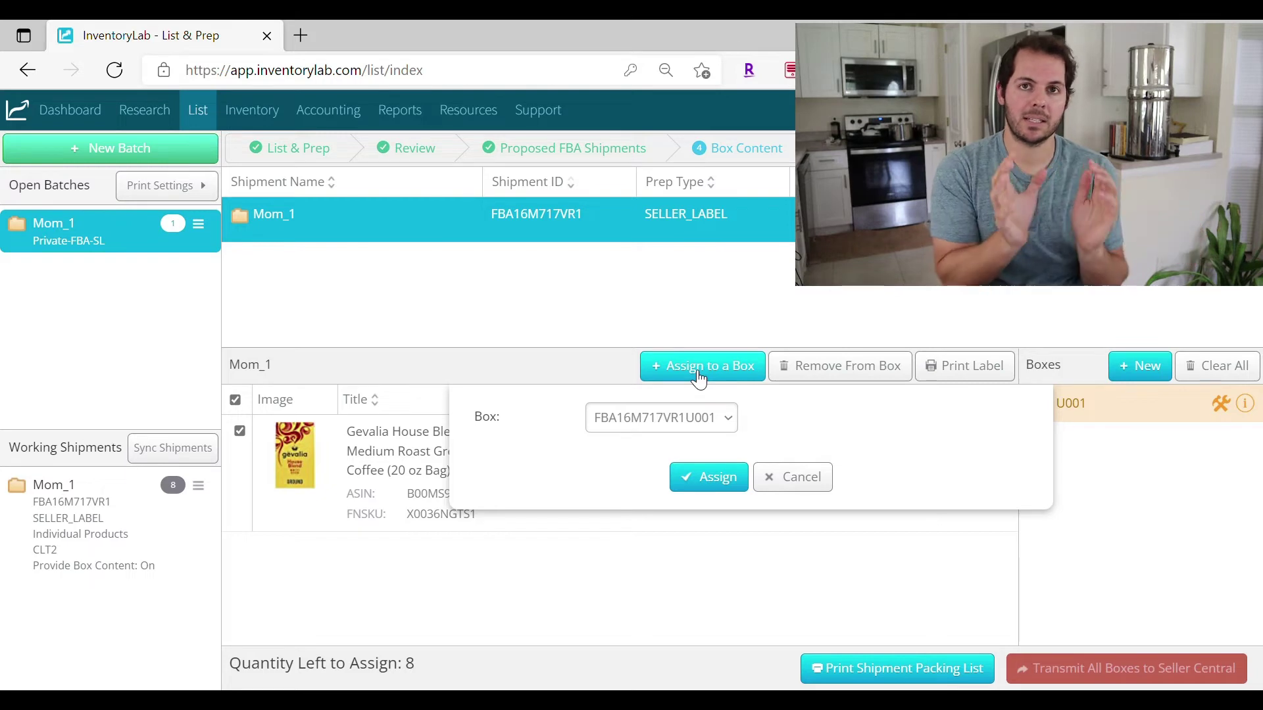
left_click(708, 482)
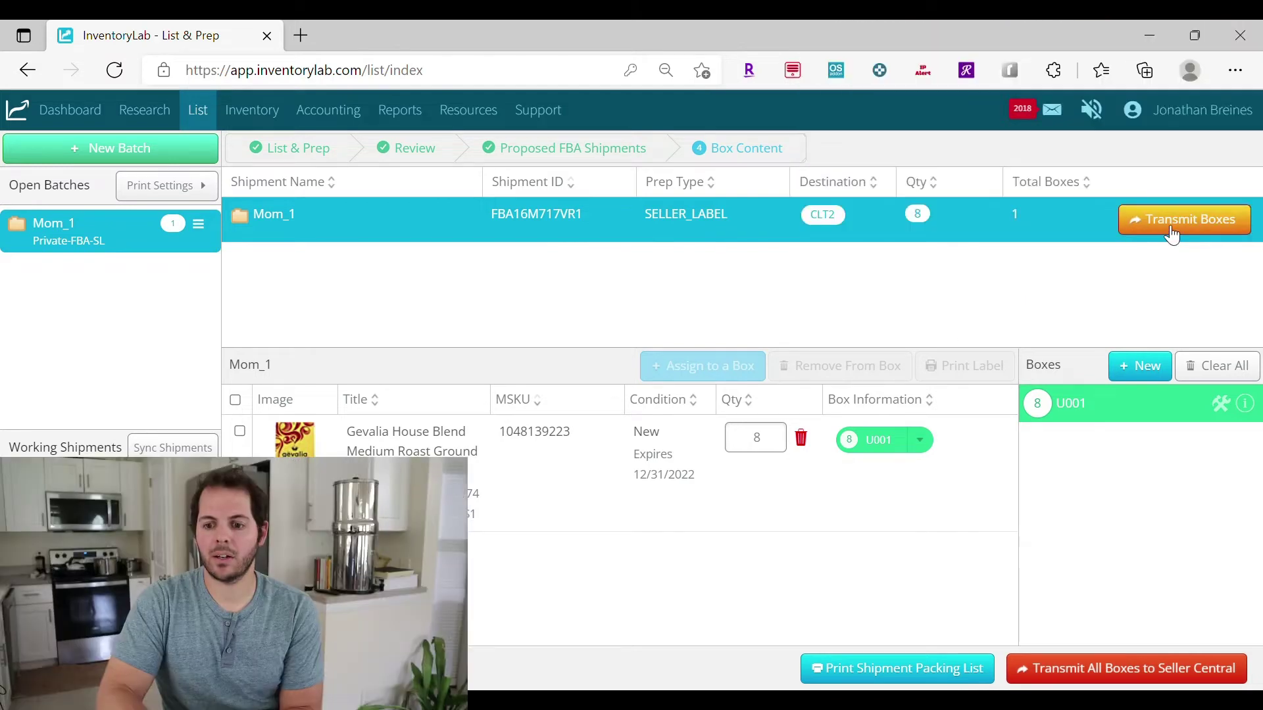
Step: Enter an 18 lb weight for box U001
left_click(1164, 226)
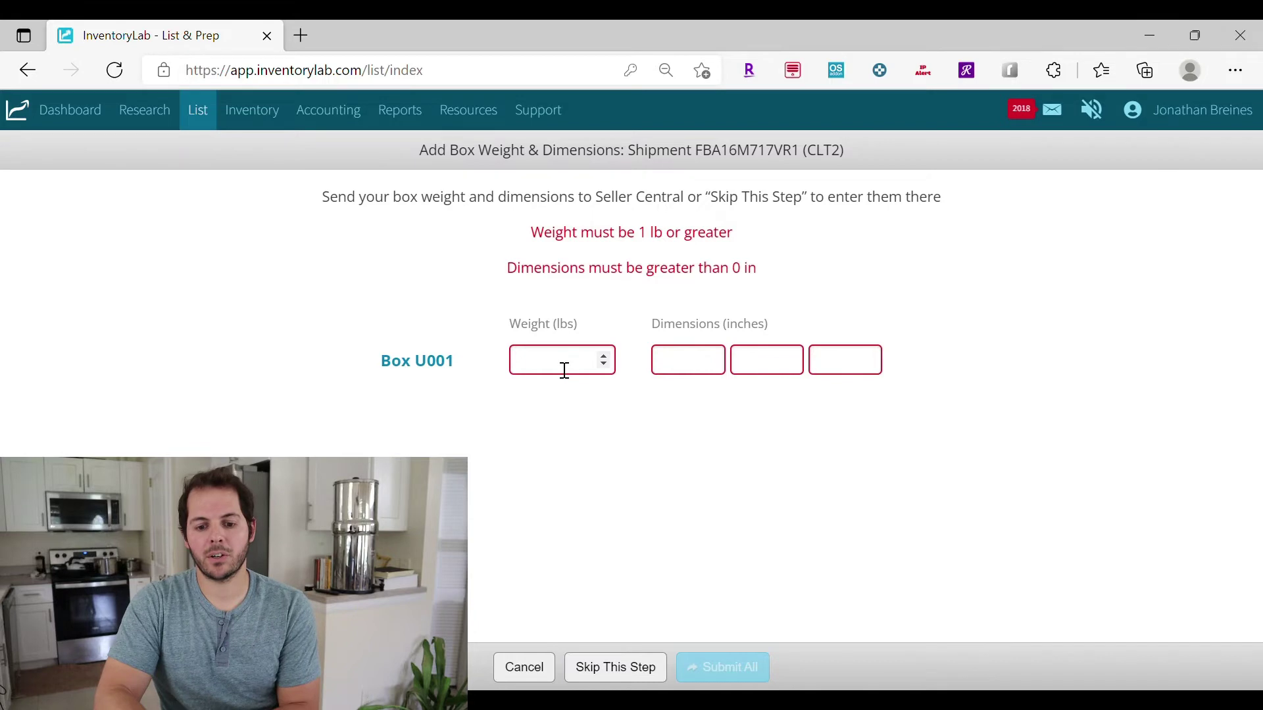
left_click(695, 361)
left_click(777, 363)
left_click(831, 360)
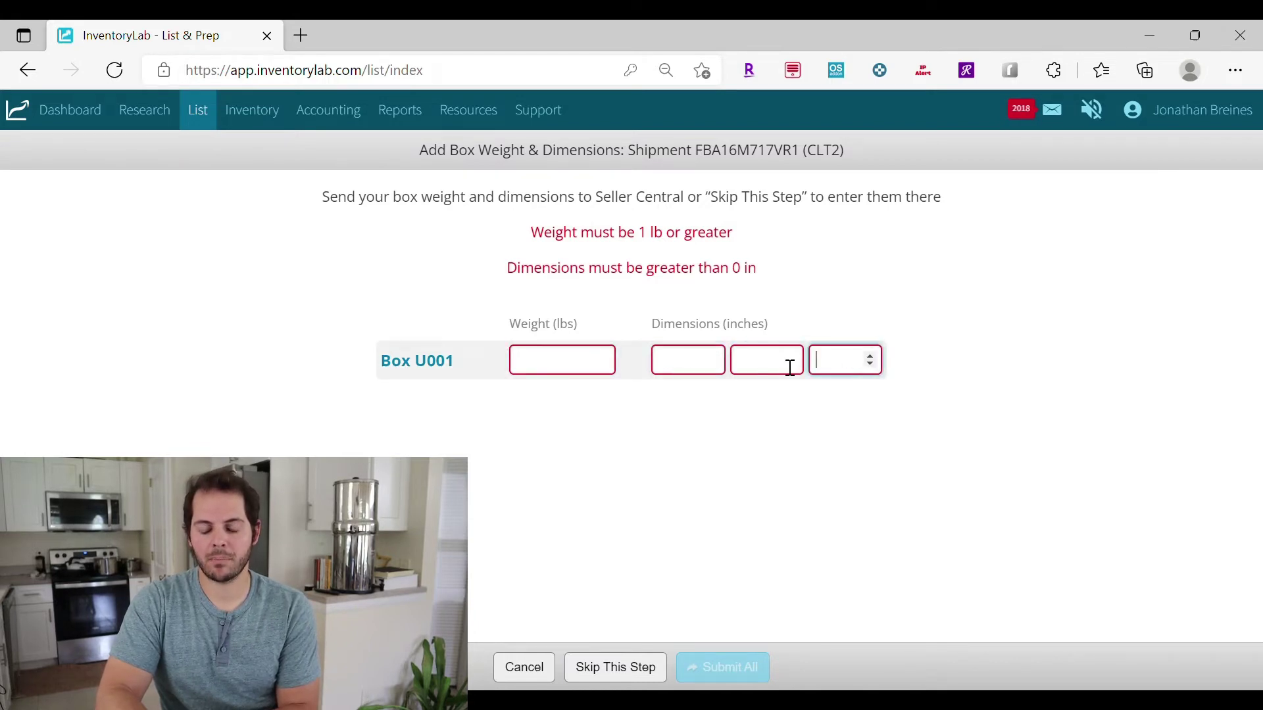
left_click(563, 374)
type("18")
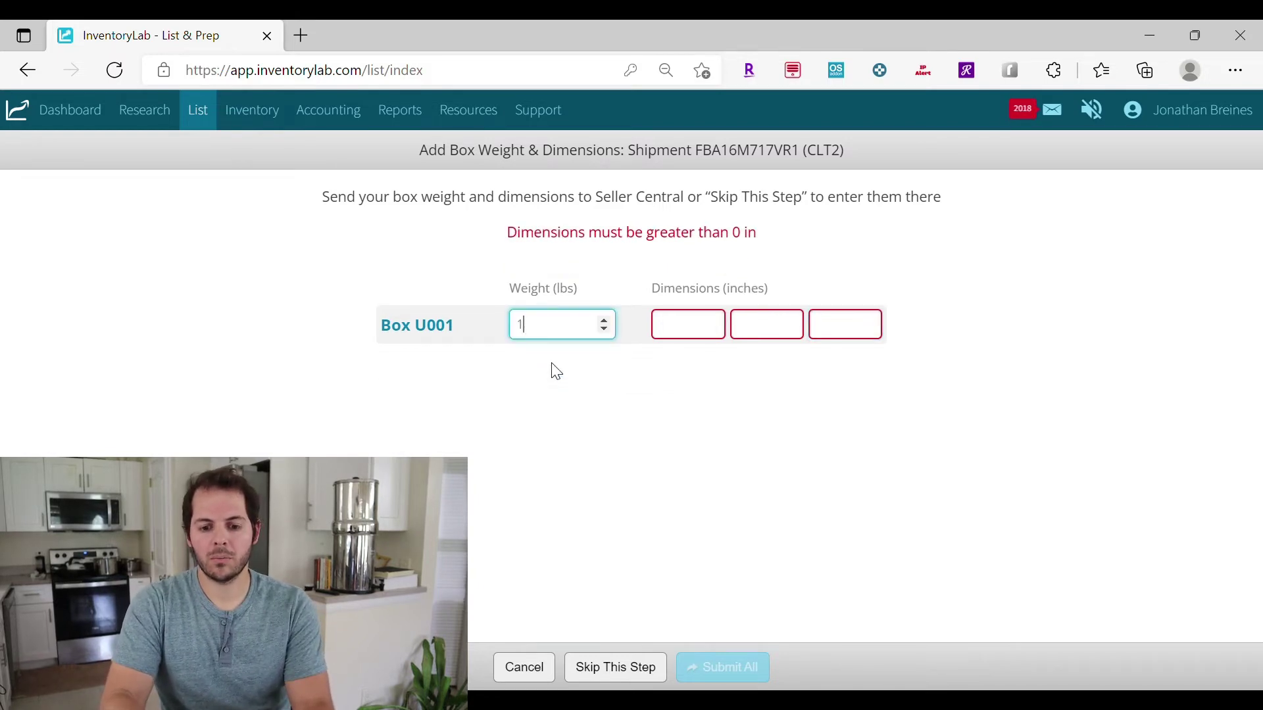
Step: Enter 12×12×12 inch box dimensions and submit them to Seller Central
left_click(686, 327)
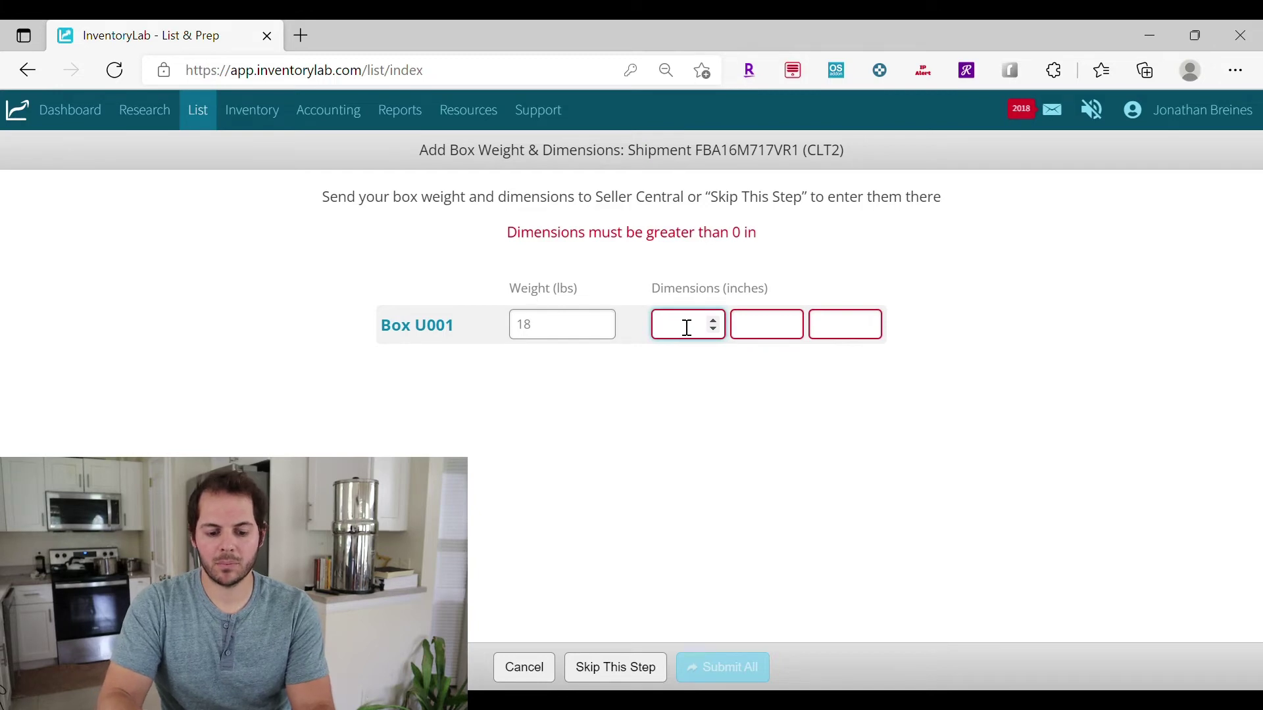
type("12")
left_click(770, 324)
type("12")
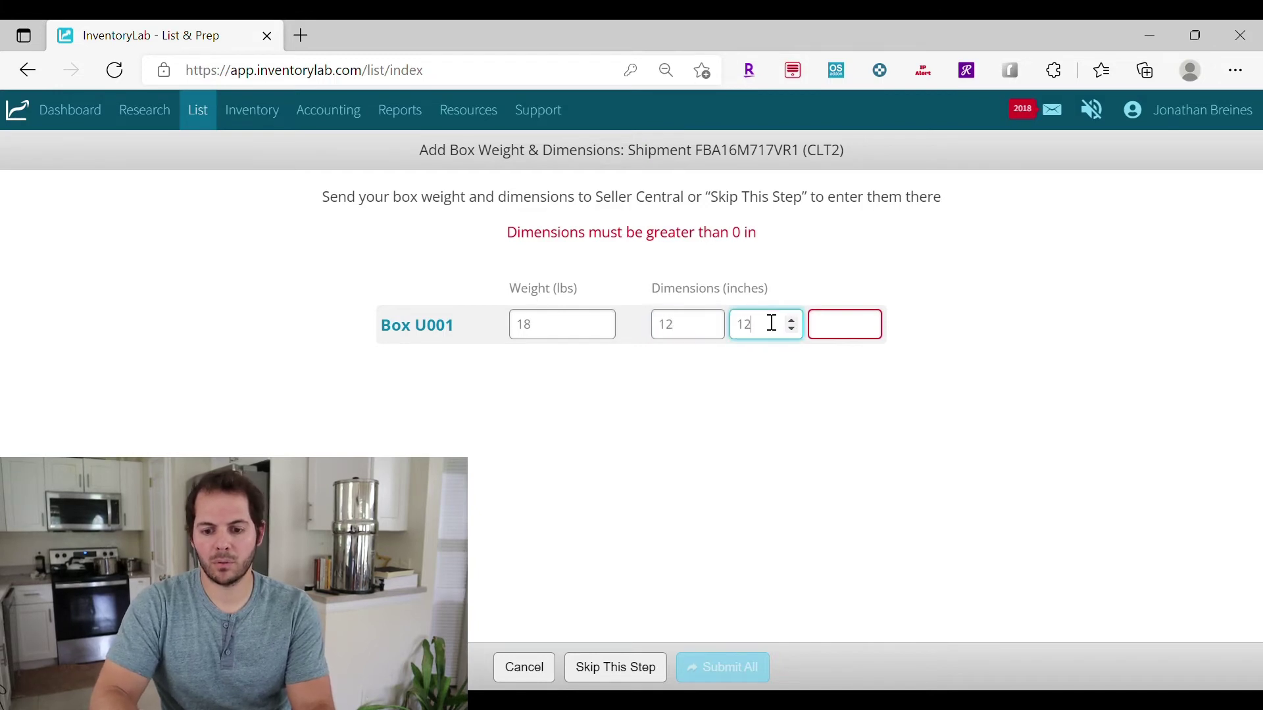
left_click(860, 325)
type("12")
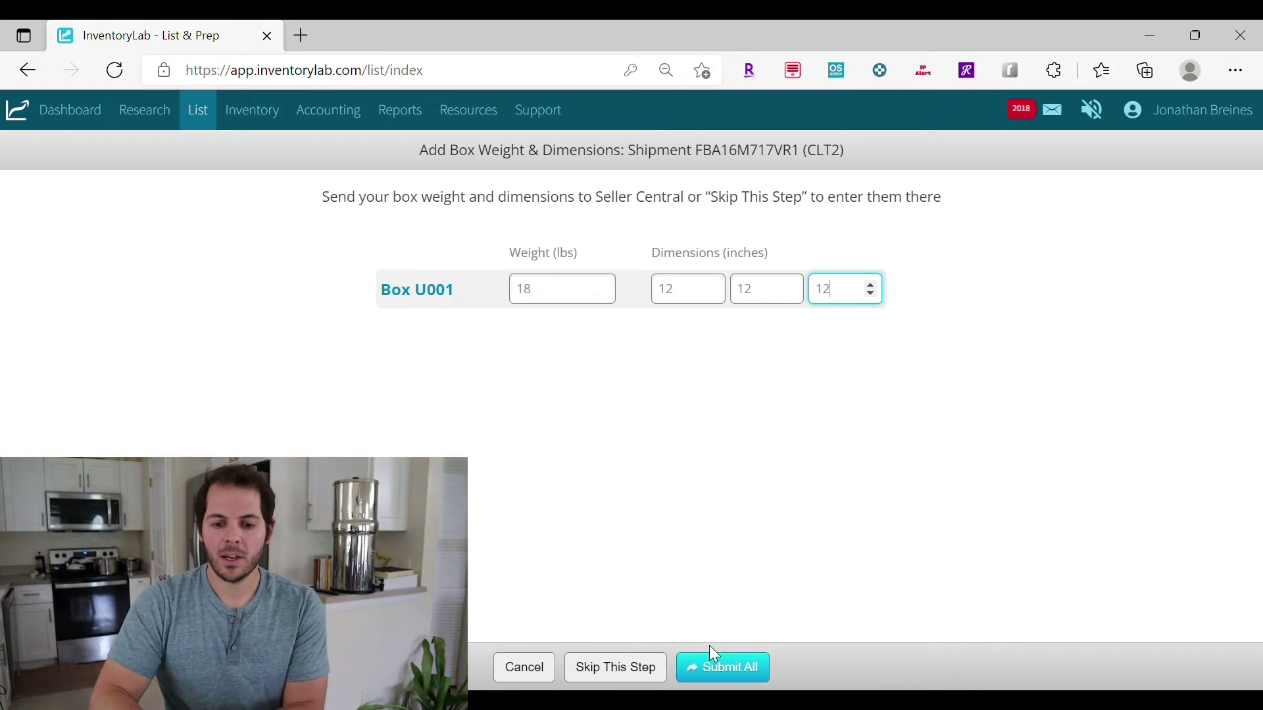
left_click(736, 669)
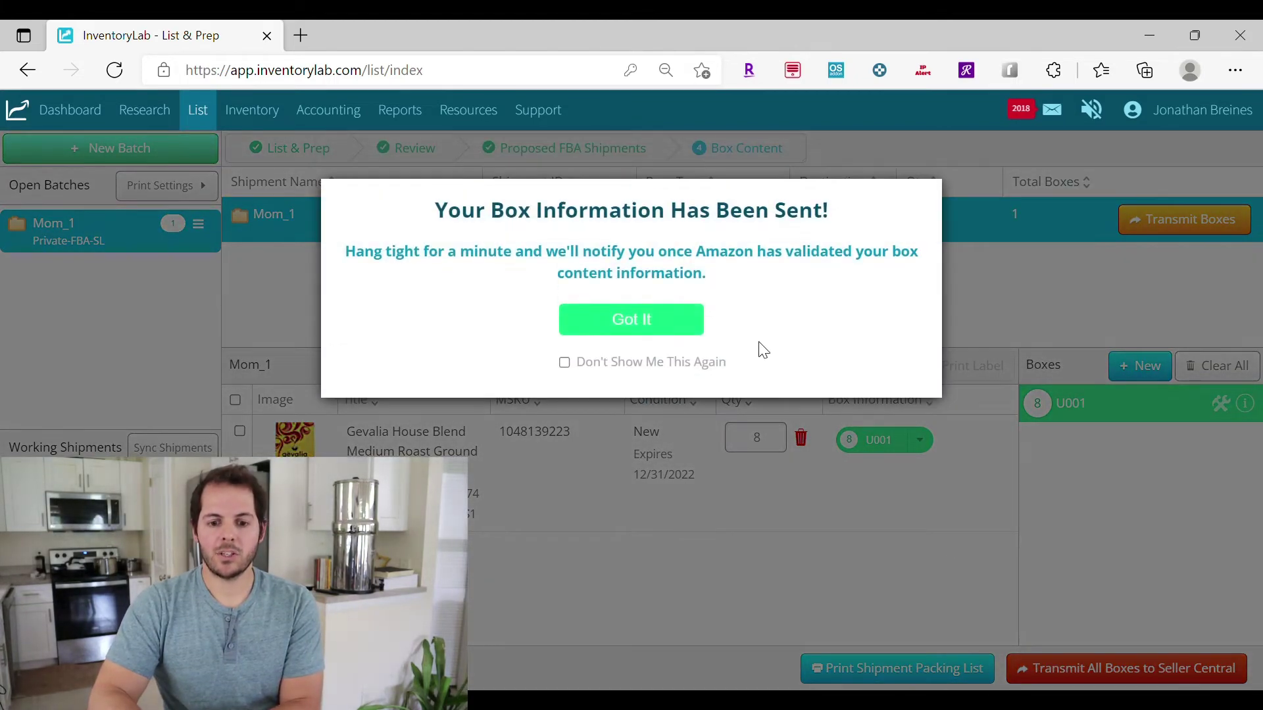
left_click(630, 320)
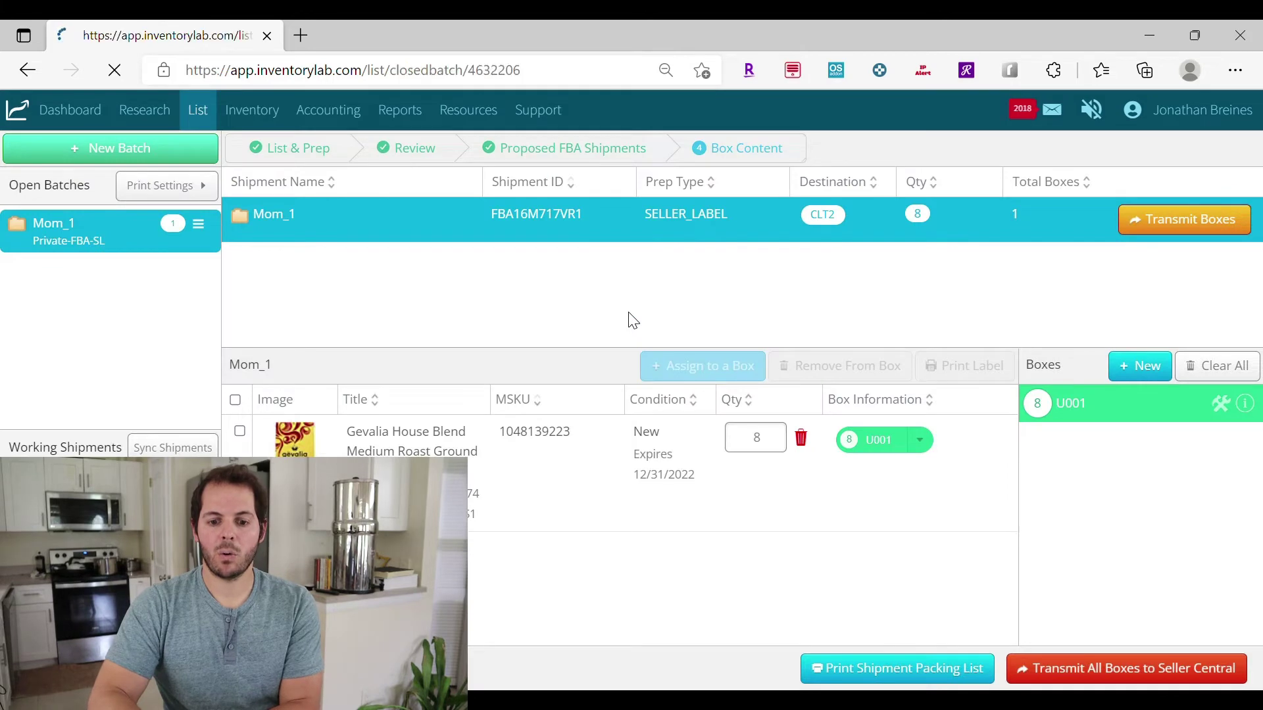